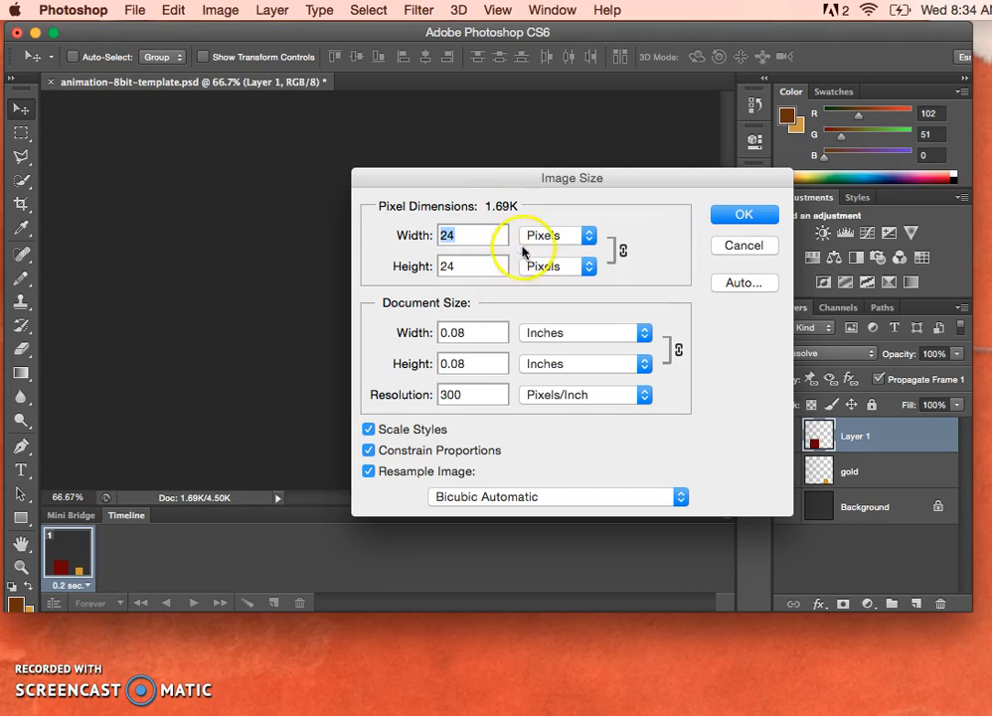
# Confirm the image size of 24 by 24 pixels and fit the canvas on screen
pyautogui.click(729, 220)
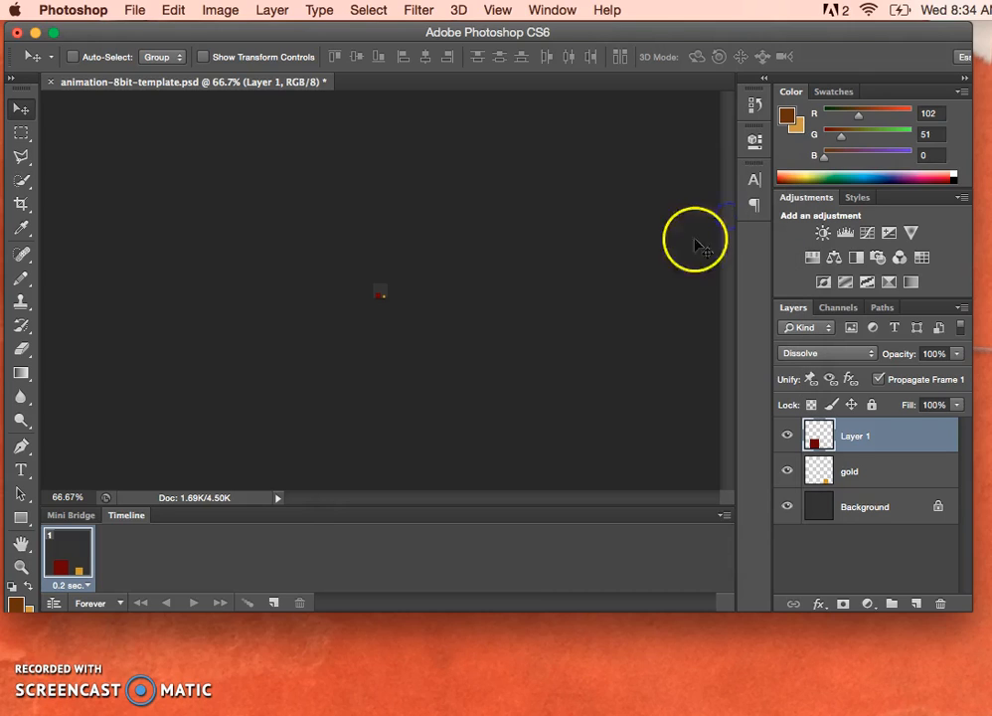
pyautogui.click(497, 9)
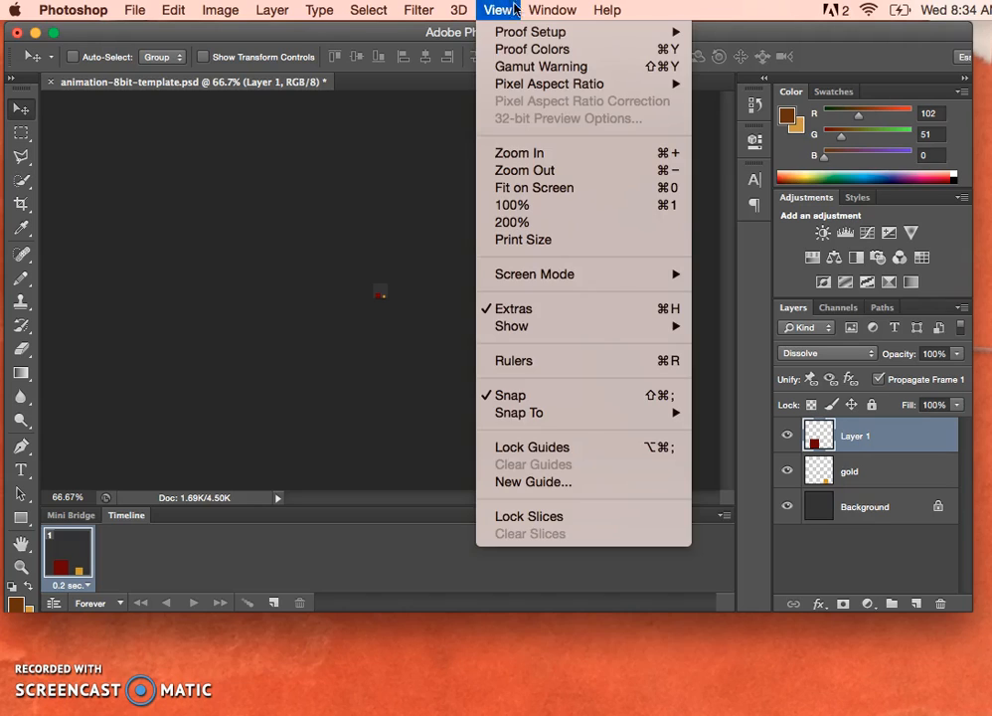
pyautogui.click(582, 192)
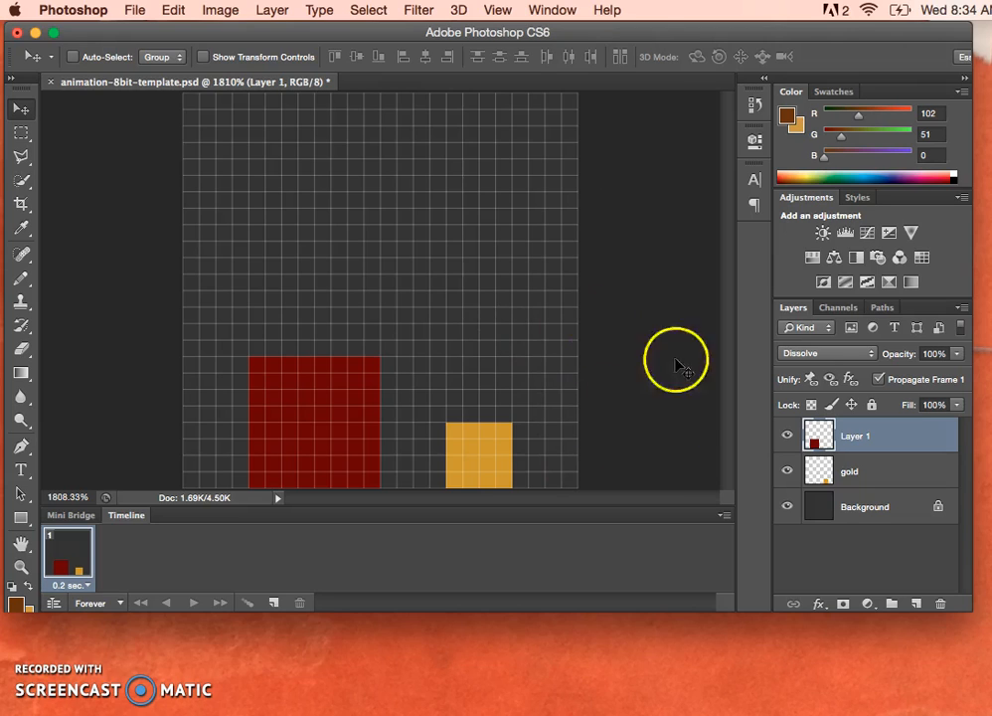
# Toggle the visibility of the red and gold square layers to identify them, and rename Layer 1 as red
pyautogui.click(787, 436)
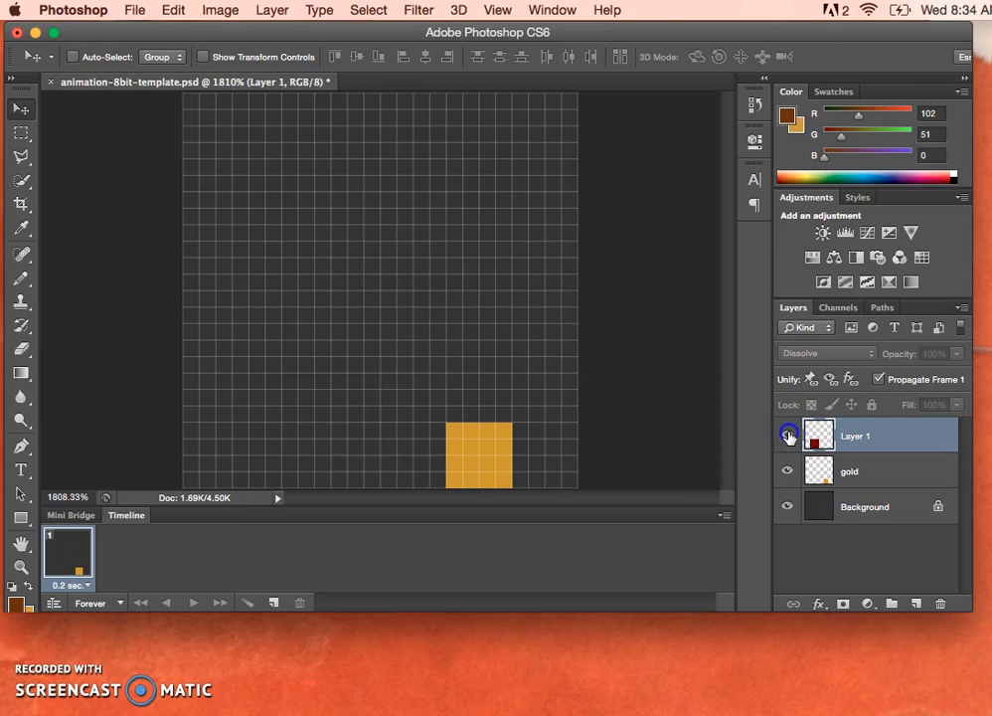
pyautogui.click(788, 435)
pyautogui.click(788, 472)
pyautogui.click(788, 474)
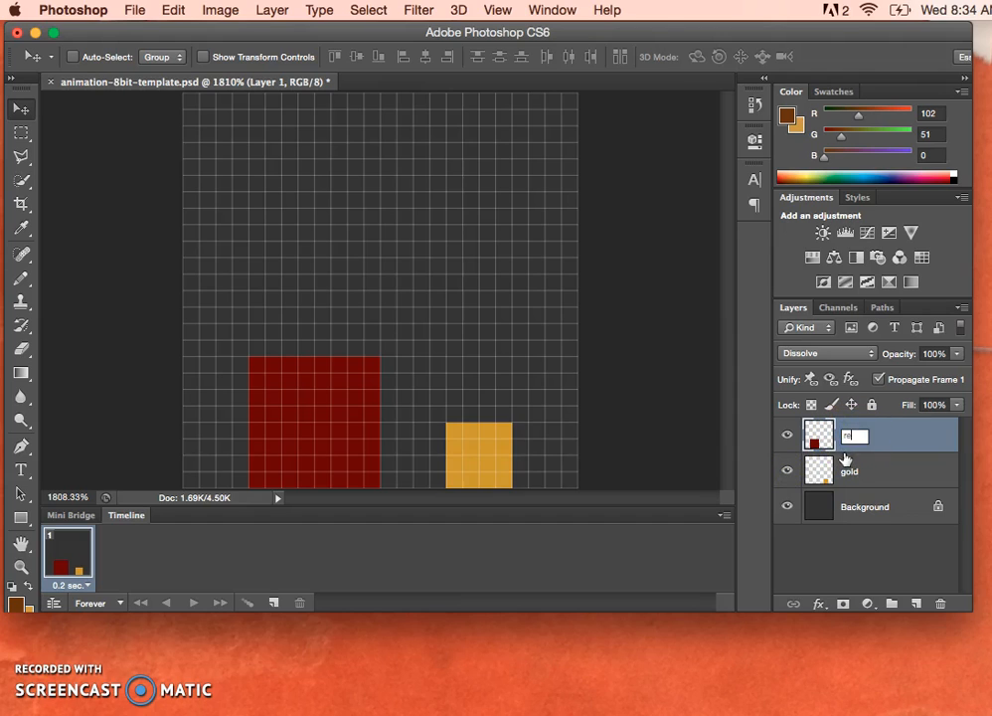
pyautogui.press('Return')
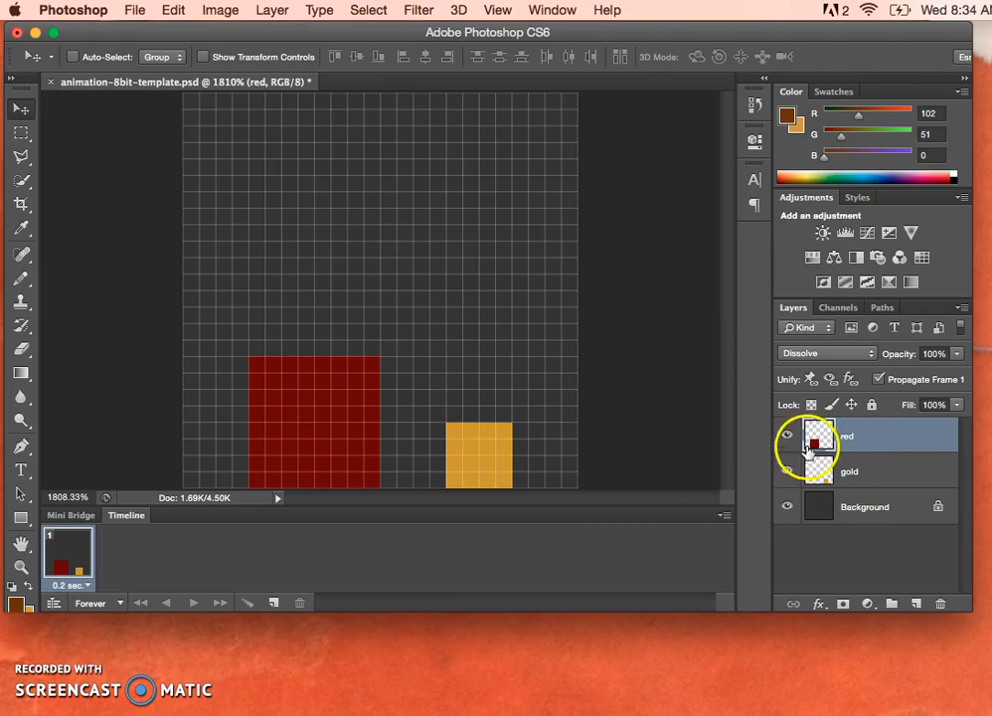
# Check the Pixel Grid display option, and turn the view extras off and on again
pyautogui.click(497, 10)
pyautogui.moveTo(651, 324)
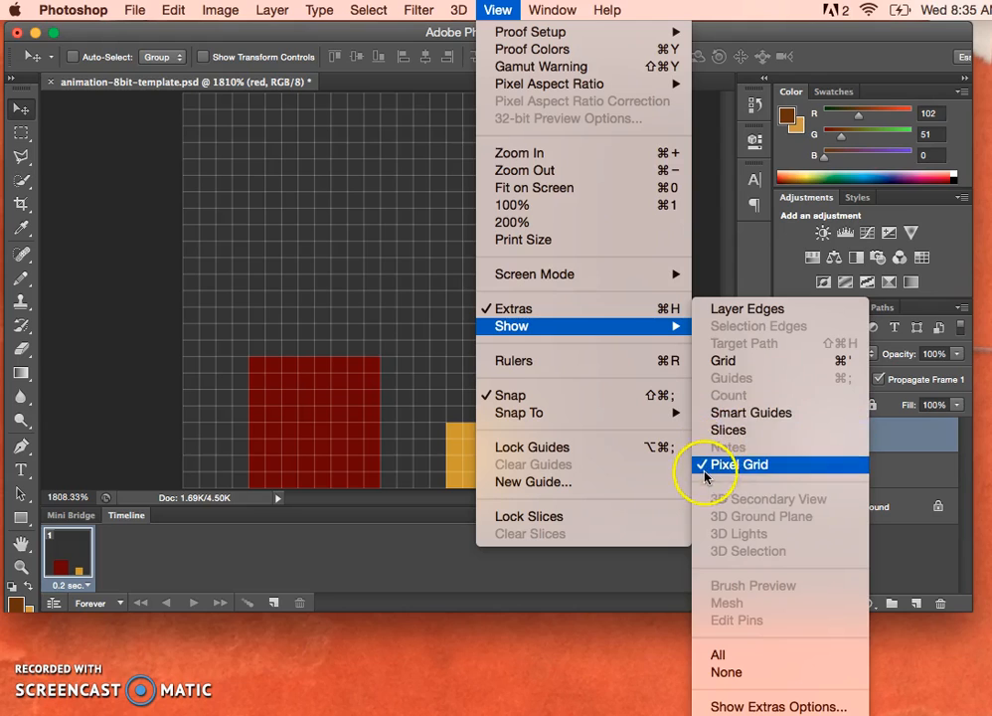
pyautogui.click(599, 314)
pyautogui.click(497, 10)
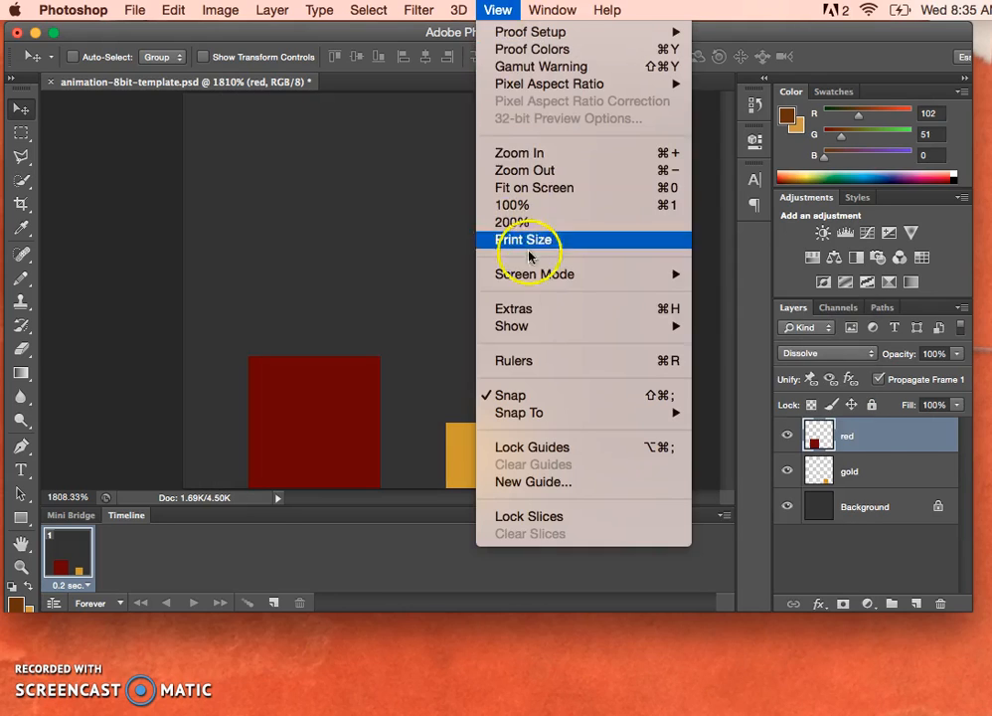
pyautogui.click(538, 308)
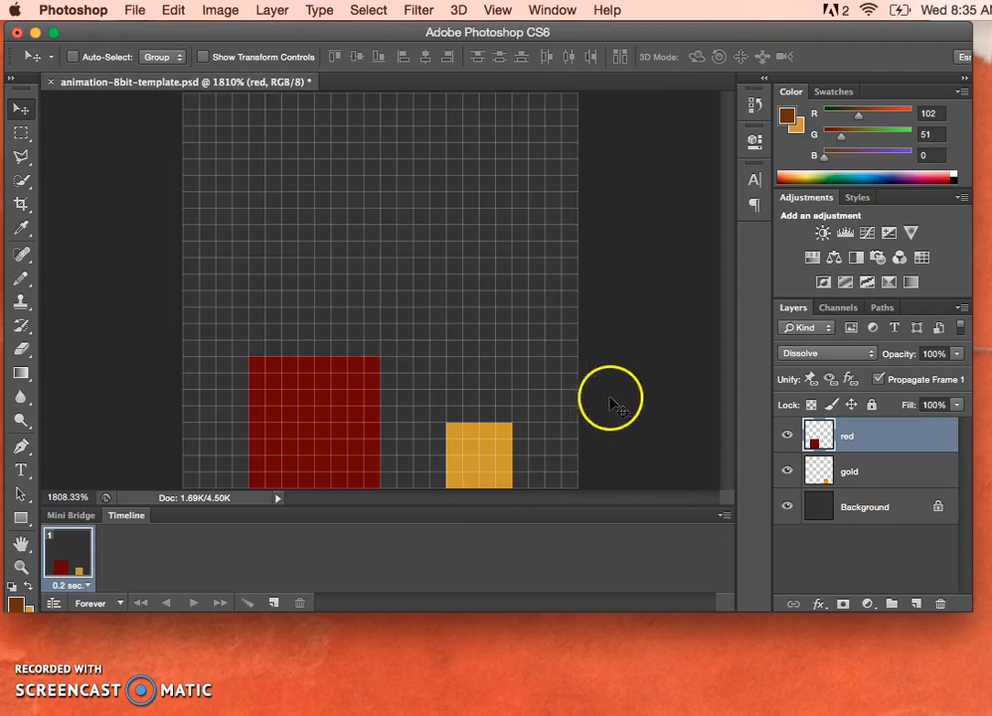
# Move the red square up to the middle of the canvas, and move the gold square up beside it
pyautogui.moveTo(328, 426); pyautogui.dragTo(342, 290)
pyautogui.click(871, 471)
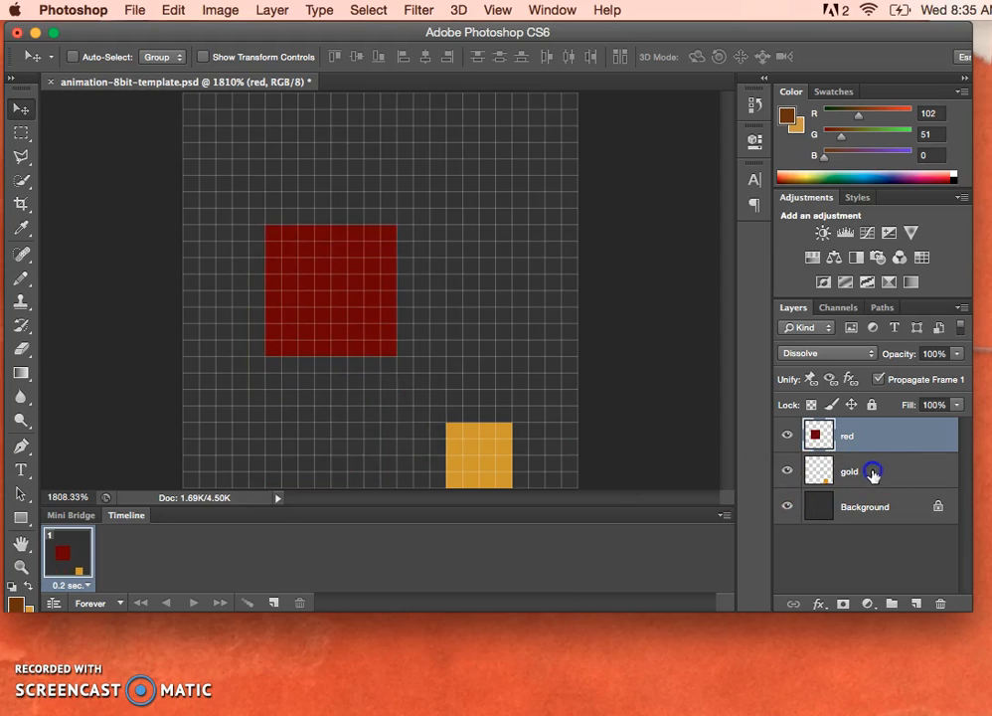
pyautogui.moveTo(499, 404); pyautogui.dragTo(456, 276)
# Place the gold layer above the red layer, test the overlap, and position the gold square two pixels right of the red one
pyautogui.moveTo(875, 469); pyautogui.dragTo(877, 415)
pyautogui.moveTo(472, 292); pyautogui.dragTo(343, 291)
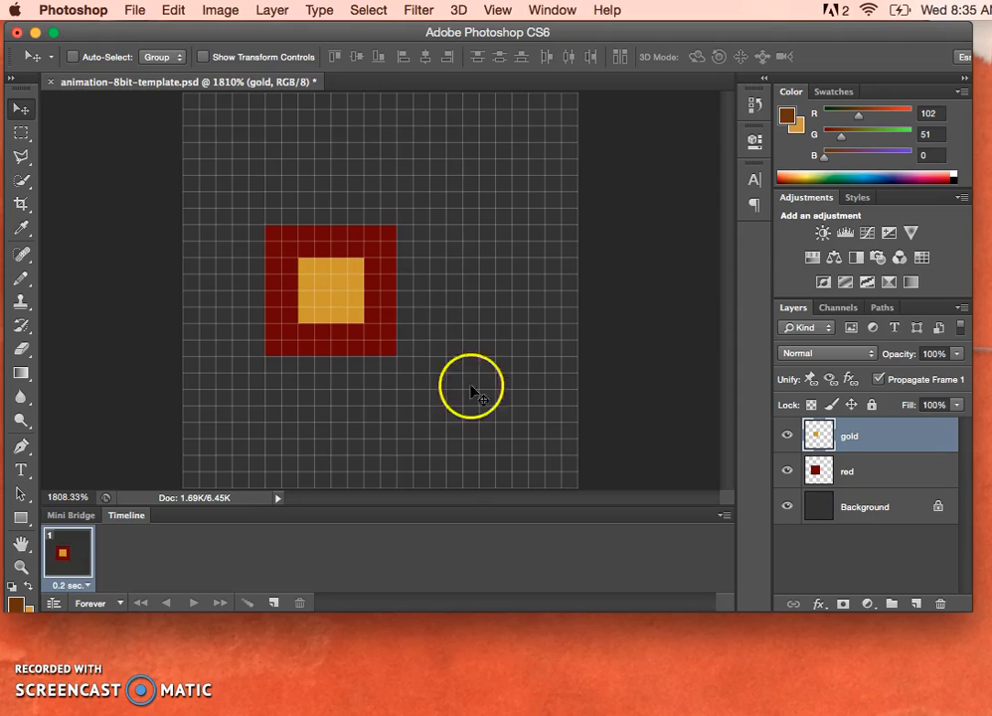
pyautogui.moveTo(390, 319); pyautogui.dragTo(473, 290)
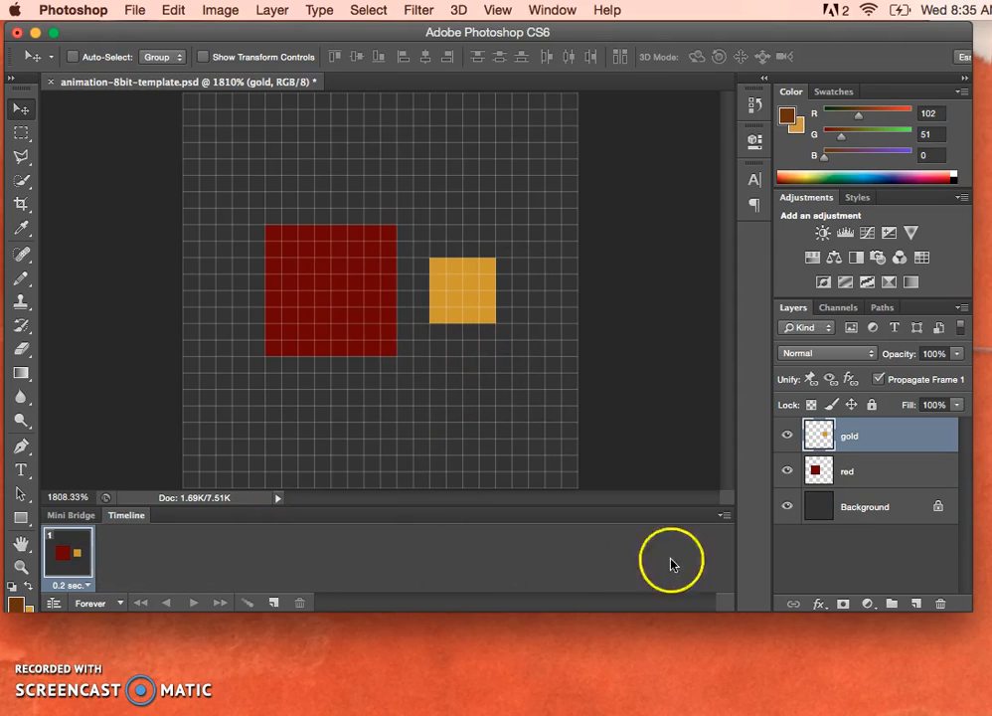
# Close the tab group containing the Timeline and show the Timeline again
pyautogui.rightClick(726, 580)
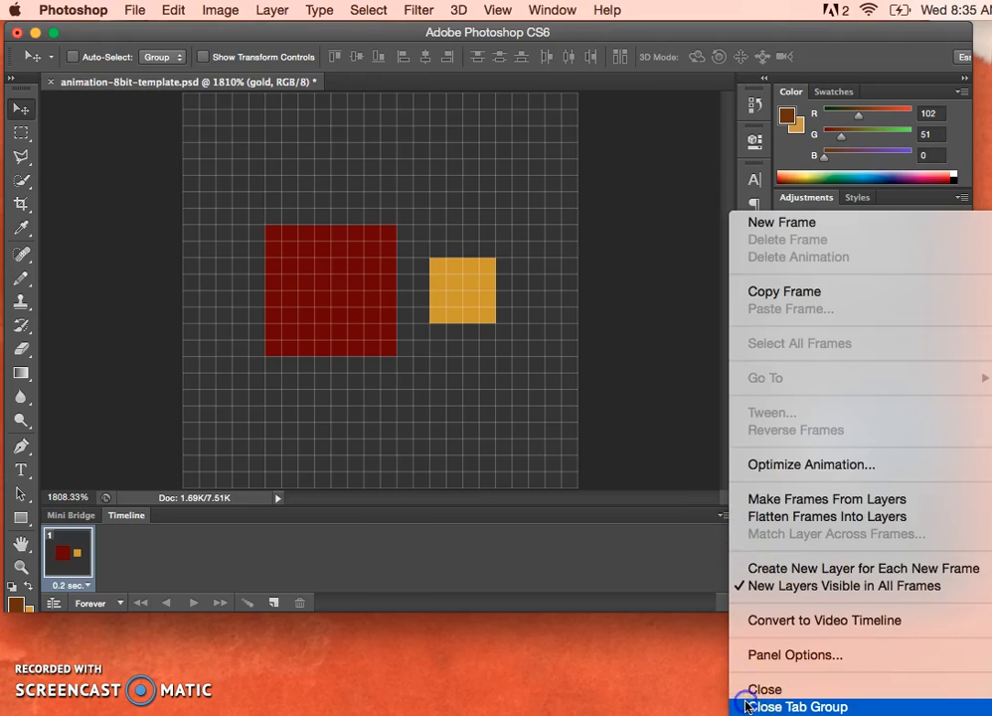
pyautogui.click(776, 706)
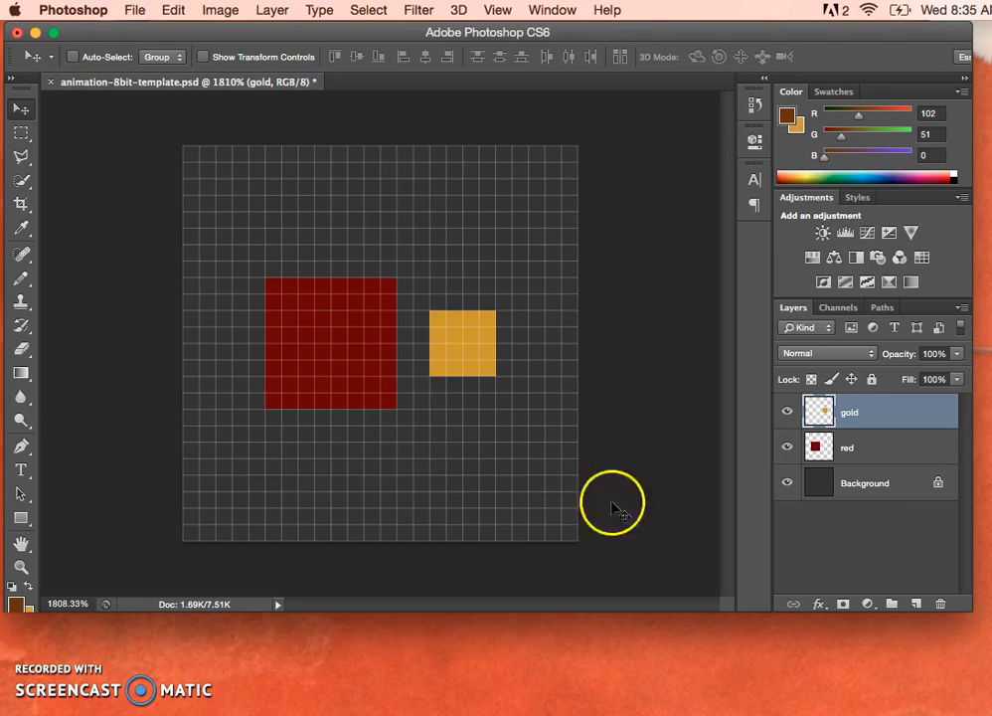
pyautogui.click(554, 10)
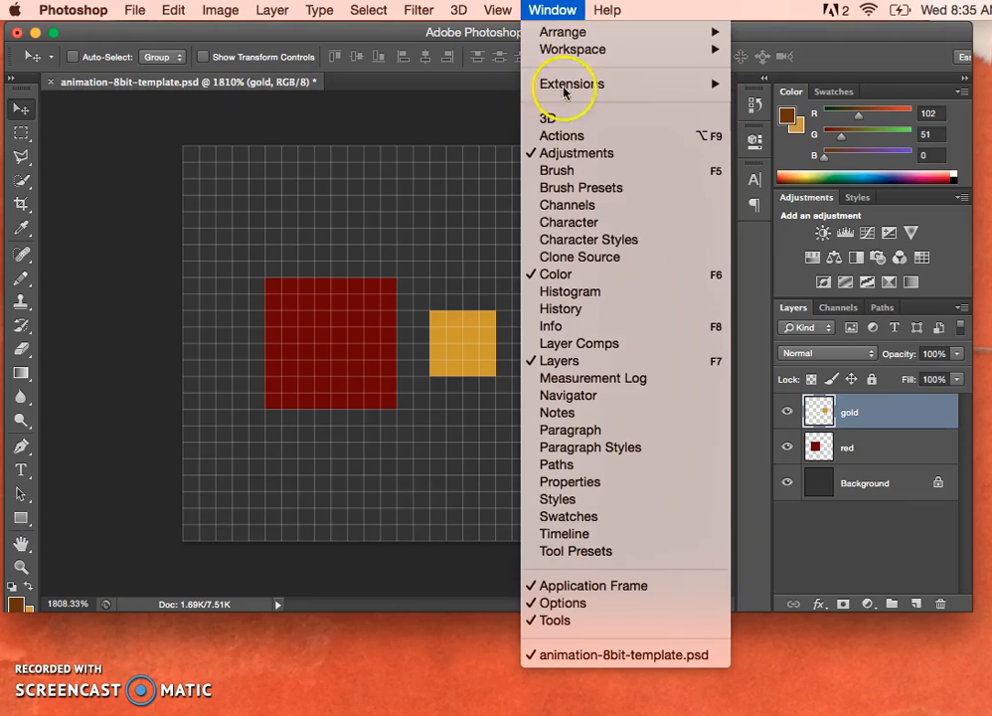
pyautogui.click(653, 535)
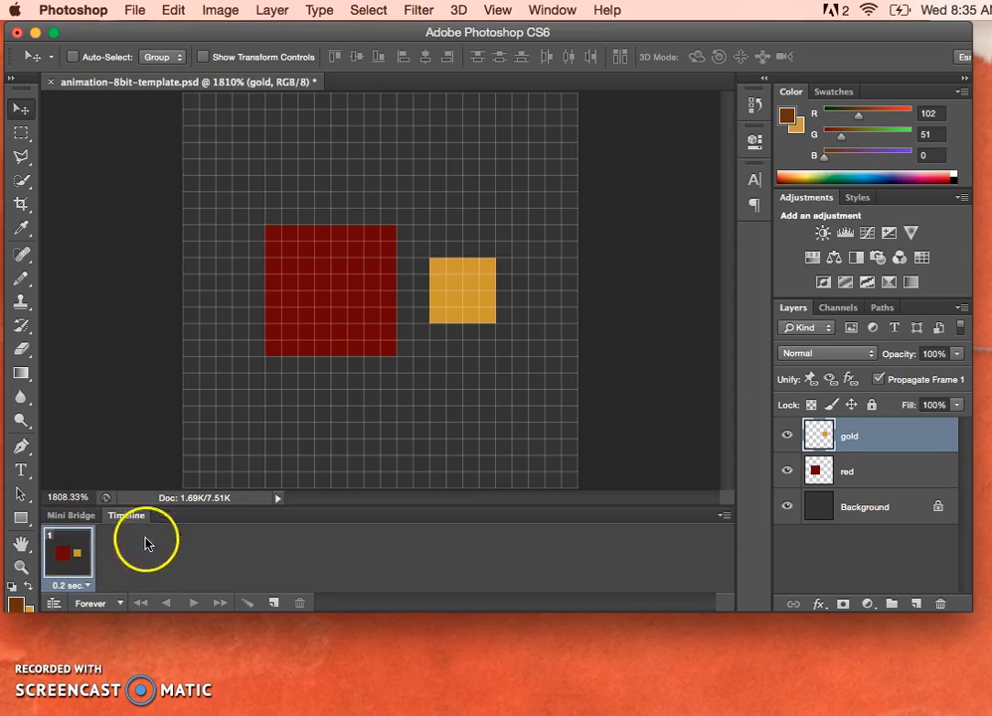
# Set the delay of animation frame 1 to 0.20 seconds
pyautogui.click(88, 588)
pyautogui.click(88, 588)
pyautogui.click(87, 588)
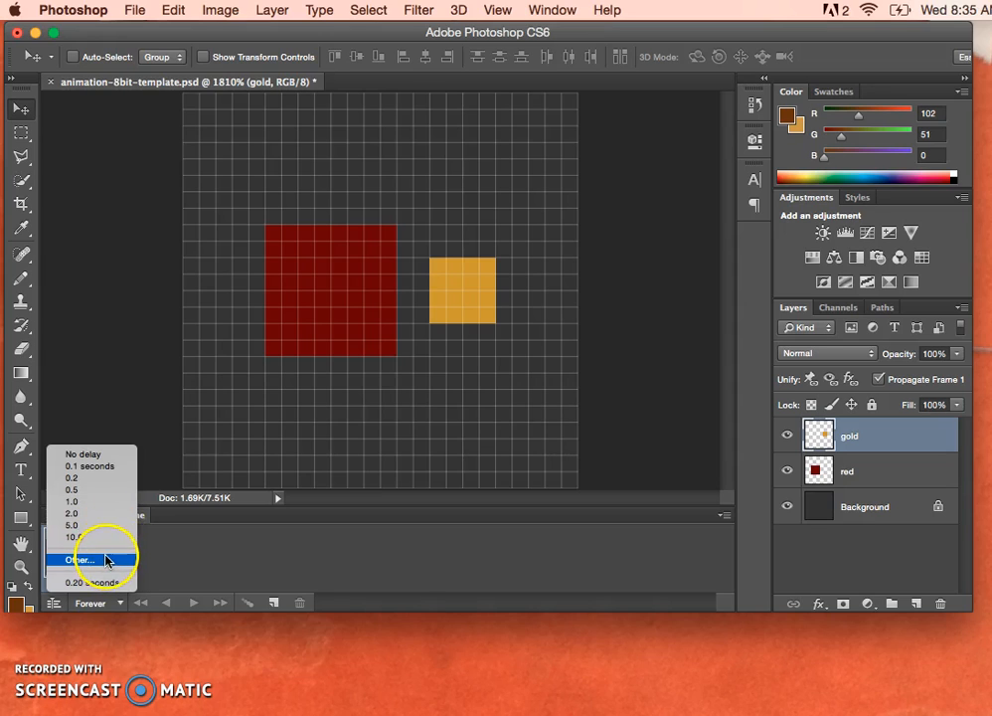
pyautogui.click(108, 587)
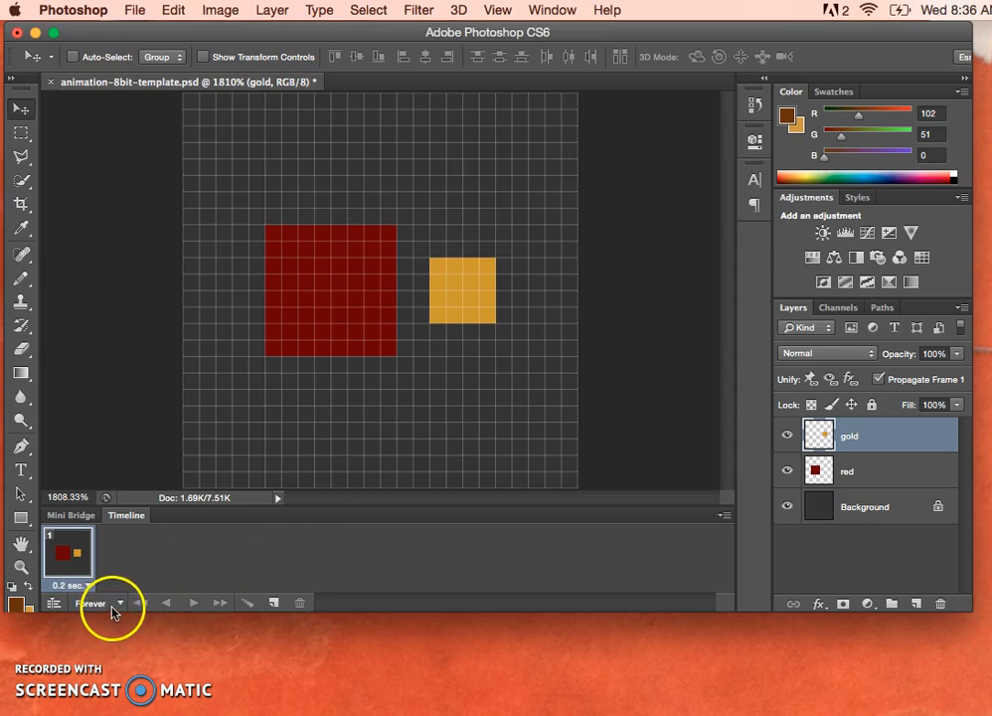
# Try the looping options Once, 3 times and Forever, and set the animation to play Once
pyautogui.click(114, 604)
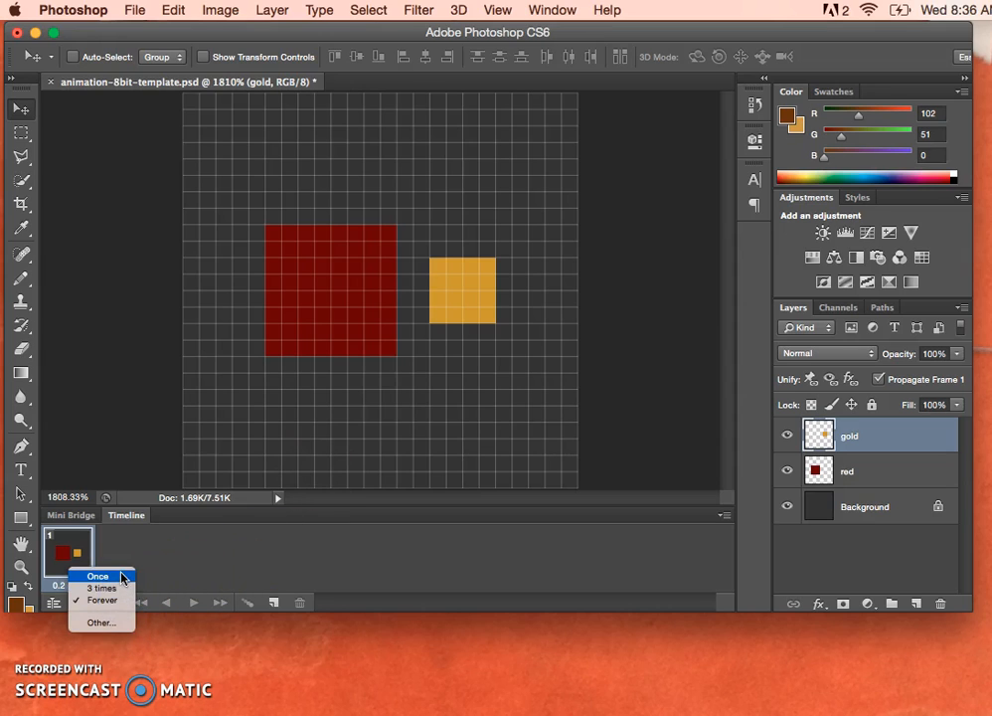
pyautogui.click(118, 581)
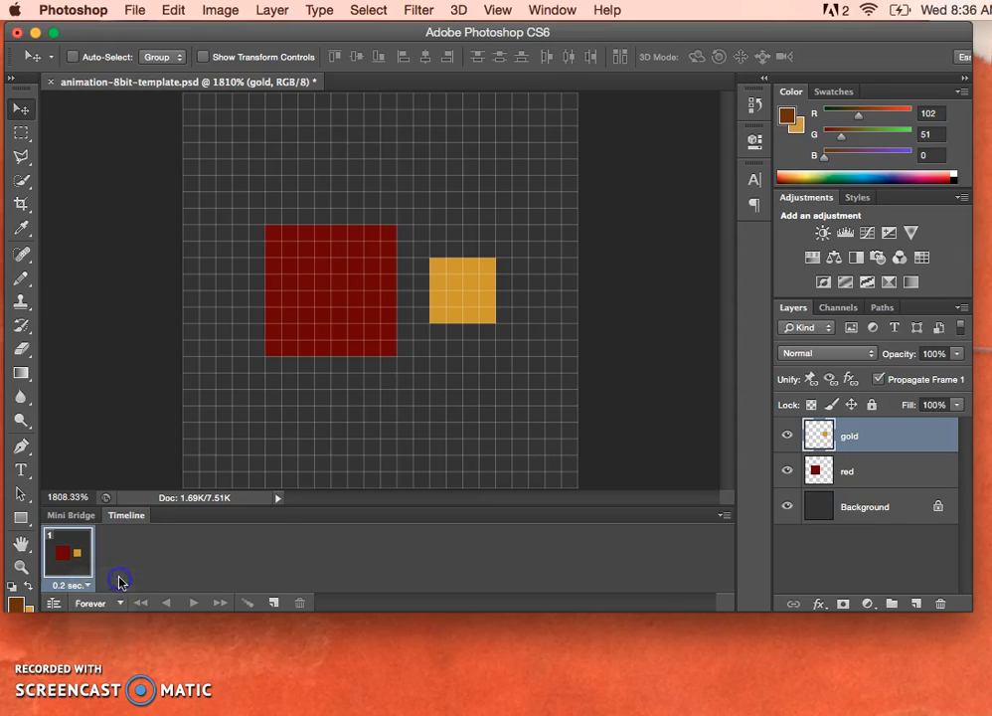
pyautogui.click(115, 602)
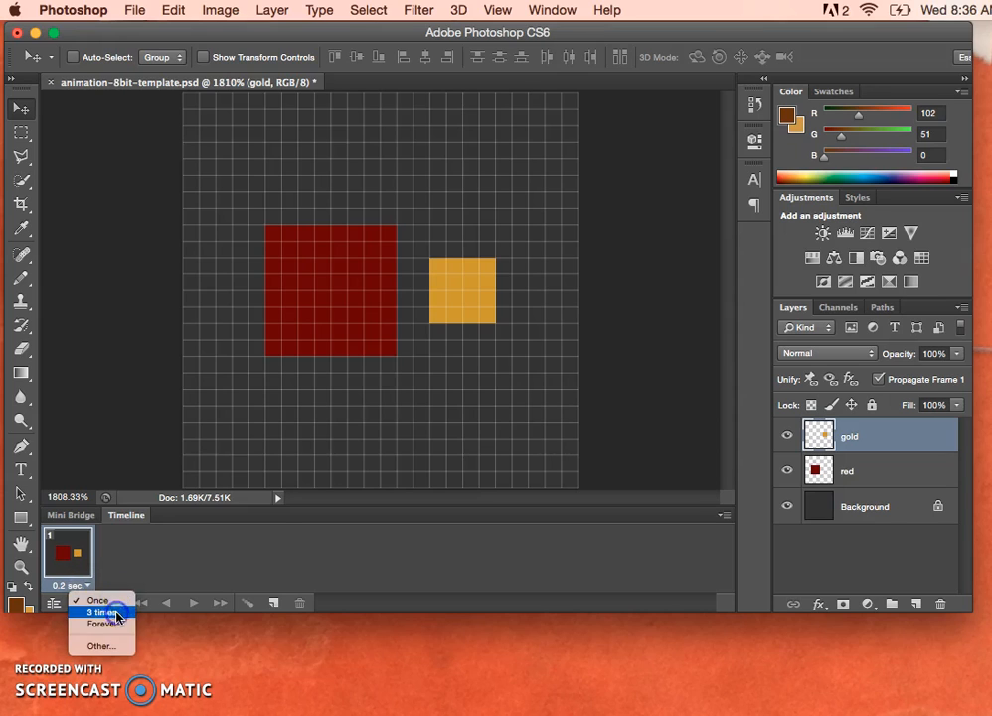
pyautogui.click(116, 612)
pyautogui.click(115, 604)
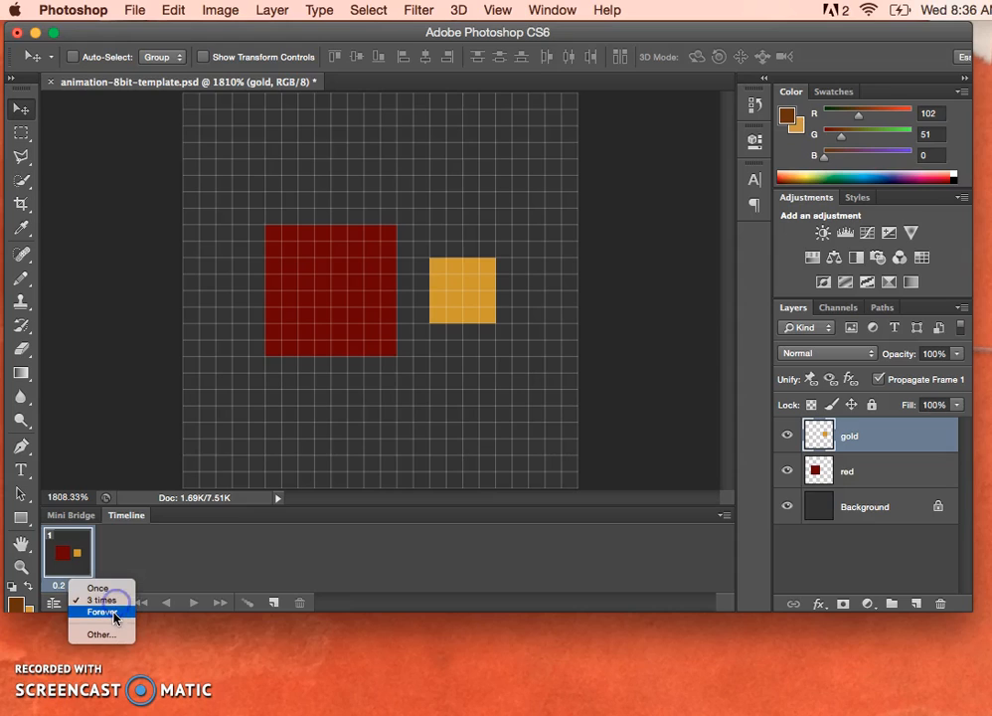
pyautogui.click(117, 613)
pyautogui.click(115, 603)
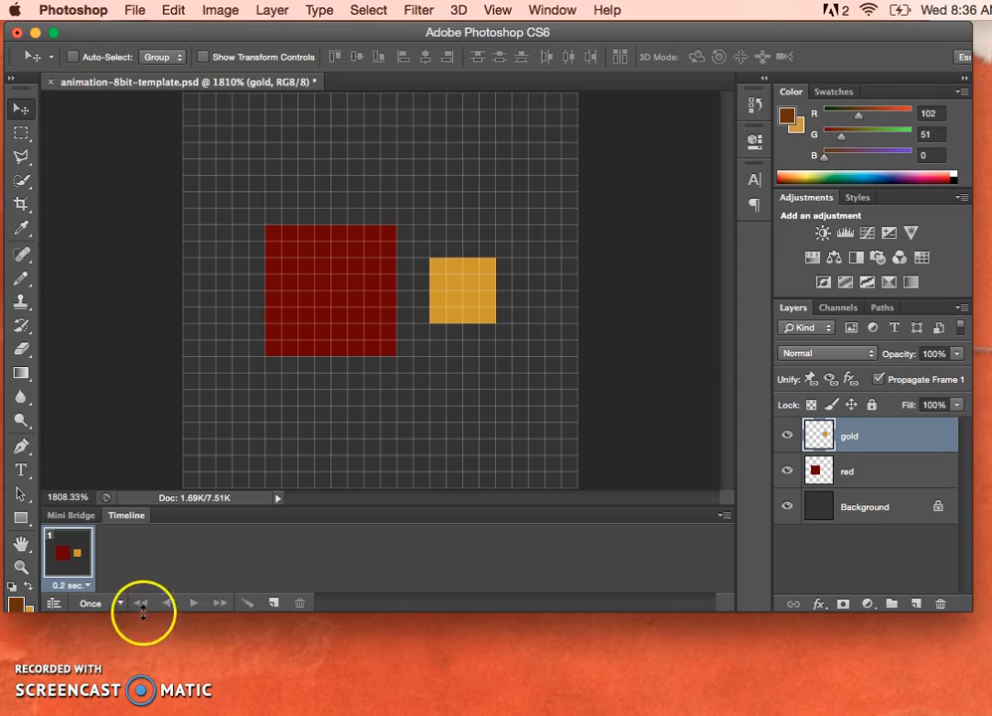
# Add a second animation frame and move the red square down 4 pixels in it
pyautogui.click(274, 603)
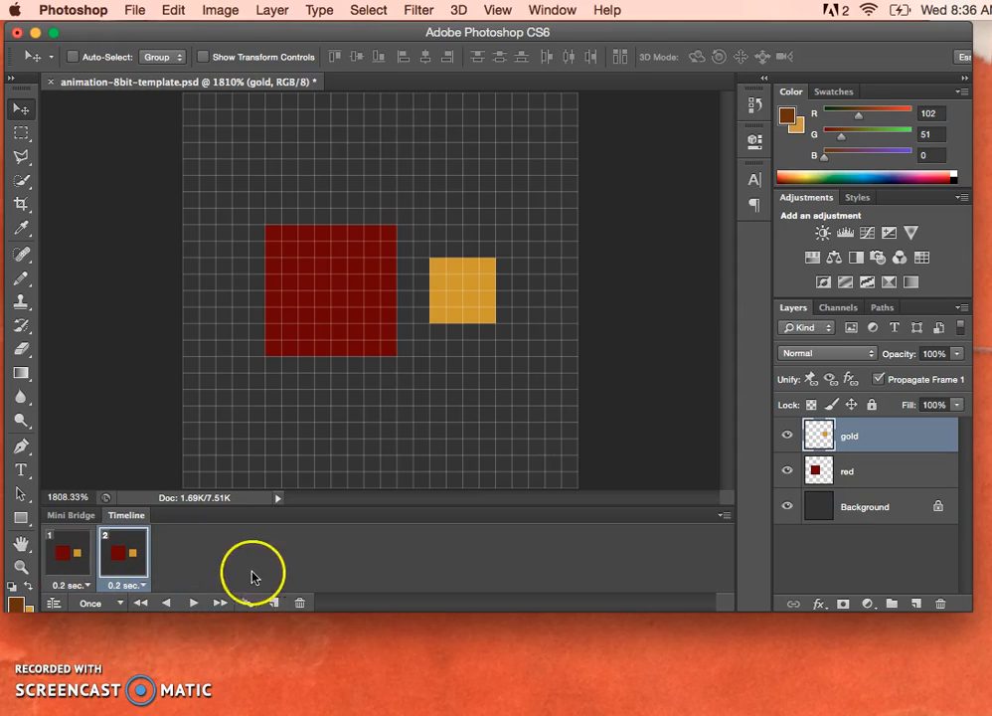
pyautogui.click(879, 473)
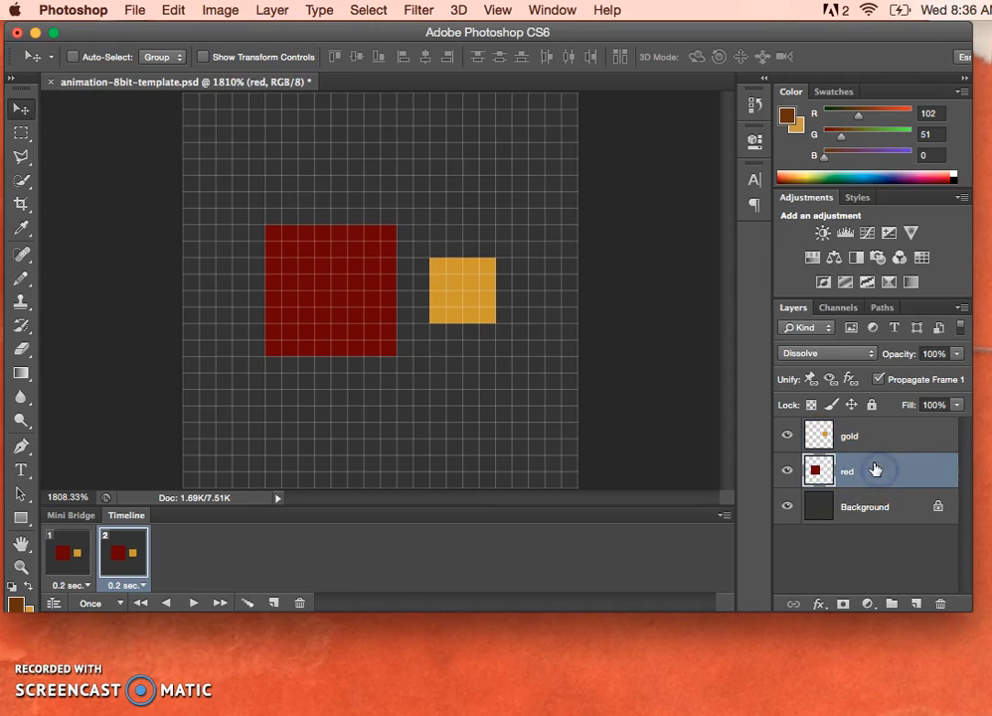
pyautogui.moveTo(365, 316); pyautogui.dragTo(359, 362)
pyautogui.press('Down')
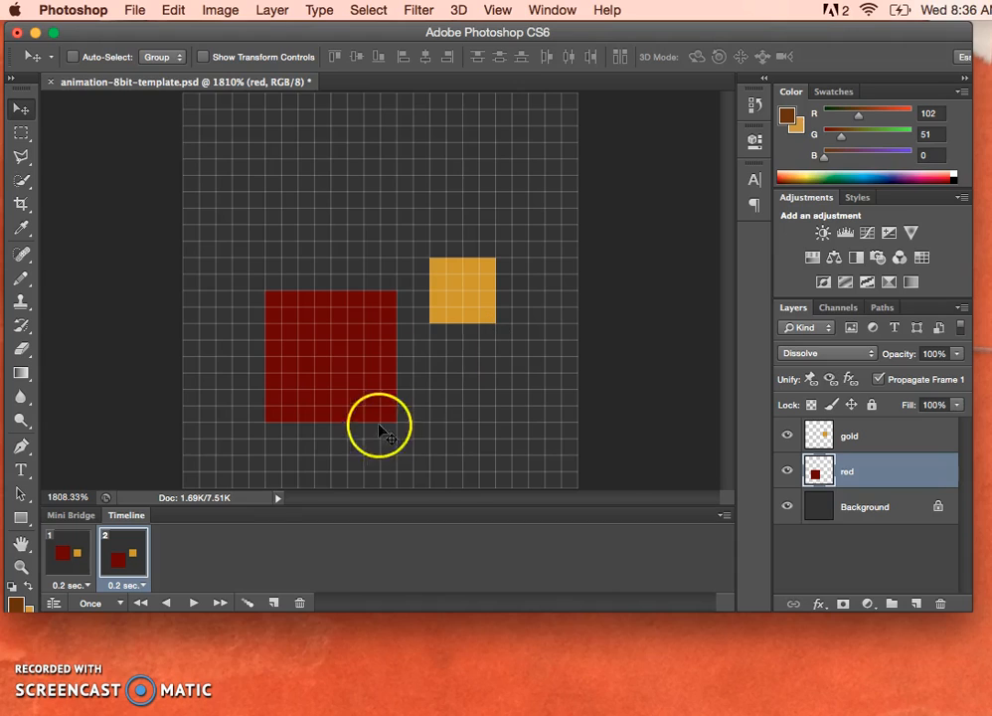
# Move the gold square up 4 pixels in frame 2 and compare the frame with frame 1
pyautogui.click(893, 441)
pyautogui.press('Up')
pyautogui.press('Up')
pyautogui.press('Up')
pyautogui.press('Up')
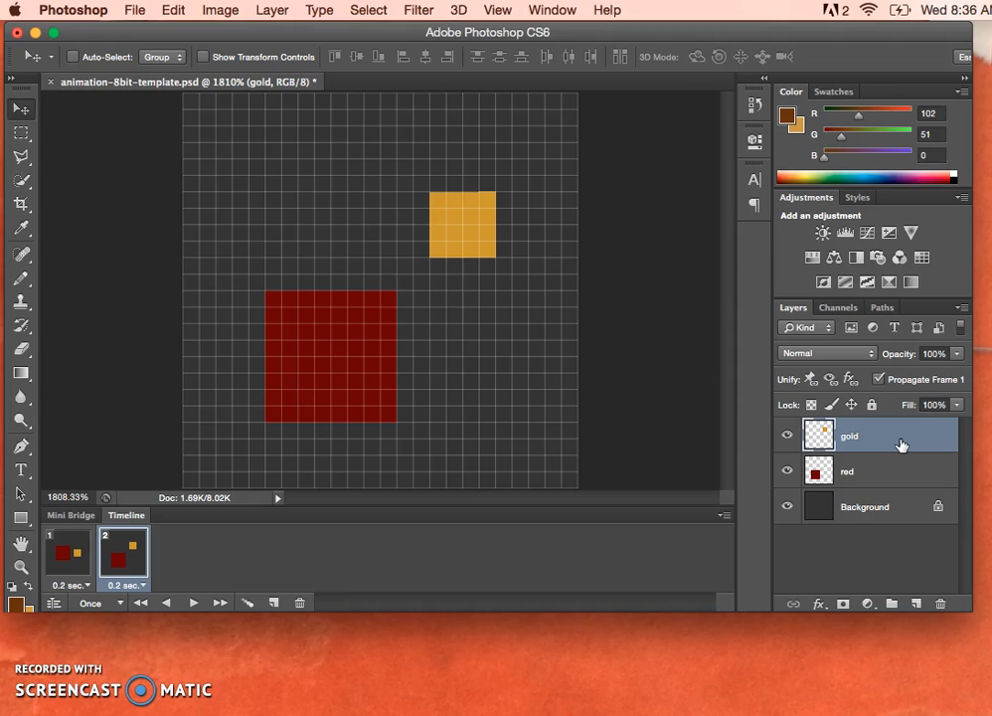
pyautogui.click(75, 555)
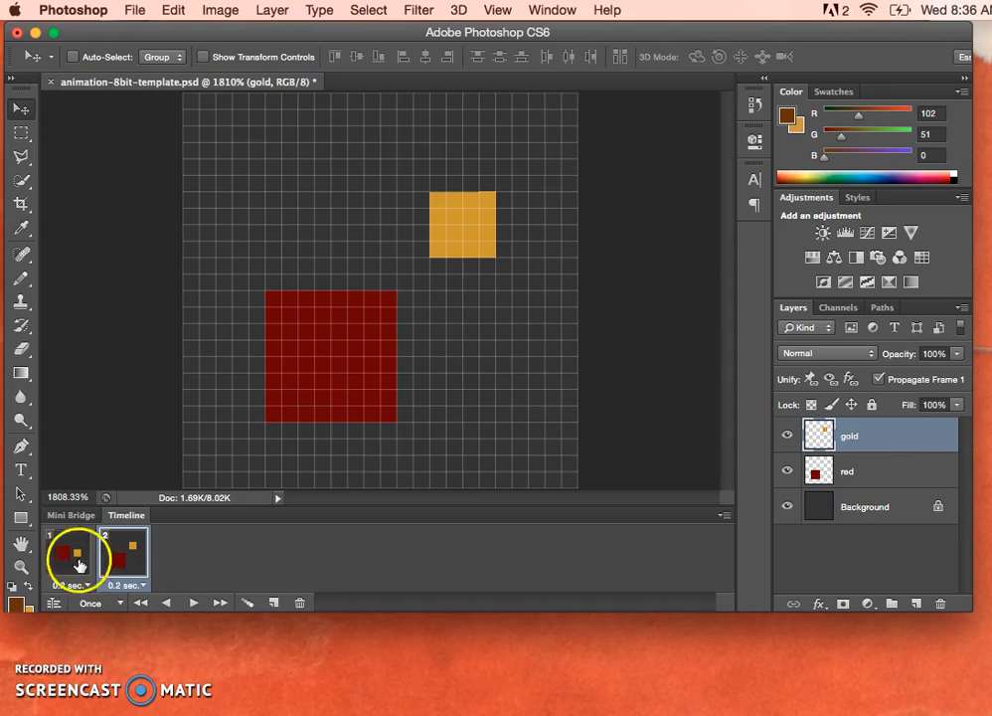
pyautogui.click(122, 556)
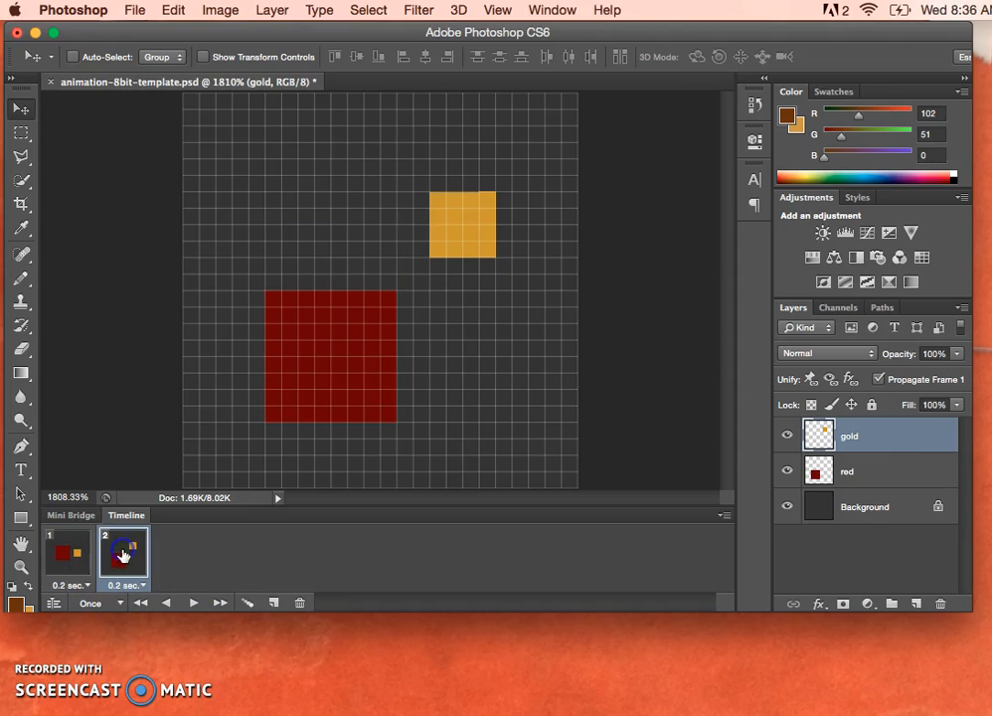
# Add a third frame with the gold square at the canvas's top edge and the red square at its bottom edge
pyautogui.click(275, 604)
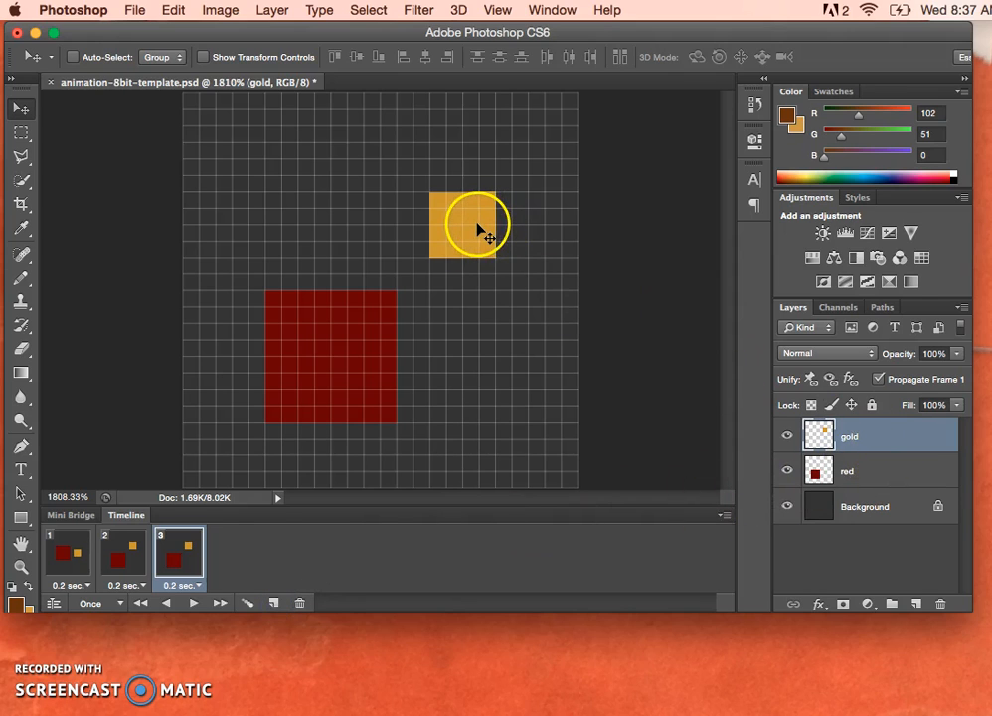
pyautogui.moveTo(474, 230); pyautogui.dragTo(477, 134)
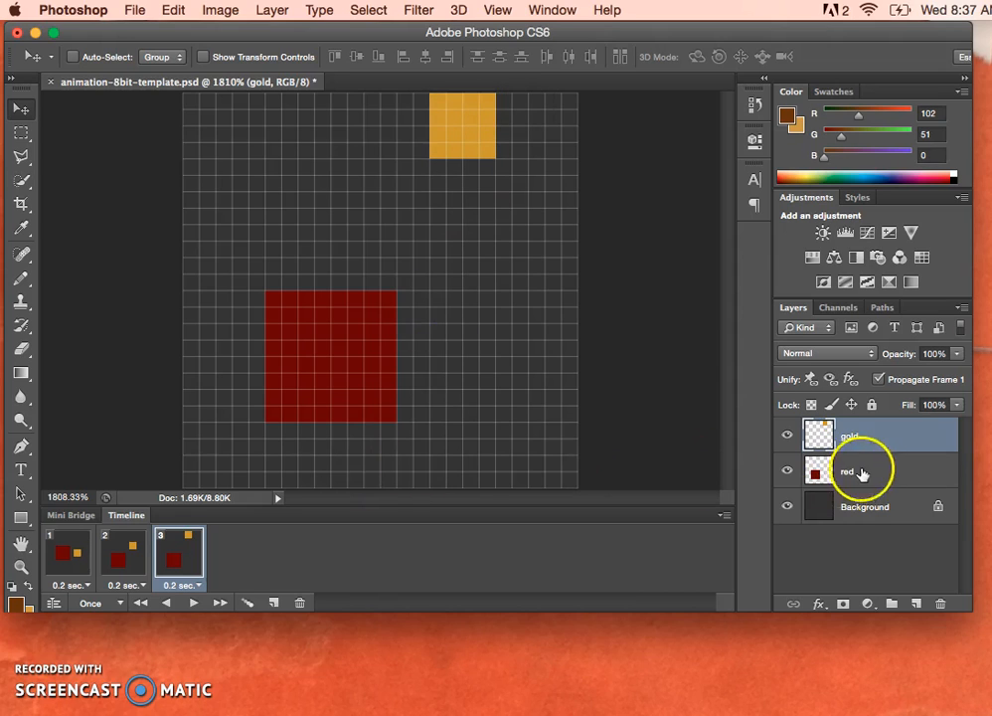
pyautogui.click(850, 471)
pyautogui.moveTo(360, 382); pyautogui.dragTo(352, 435)
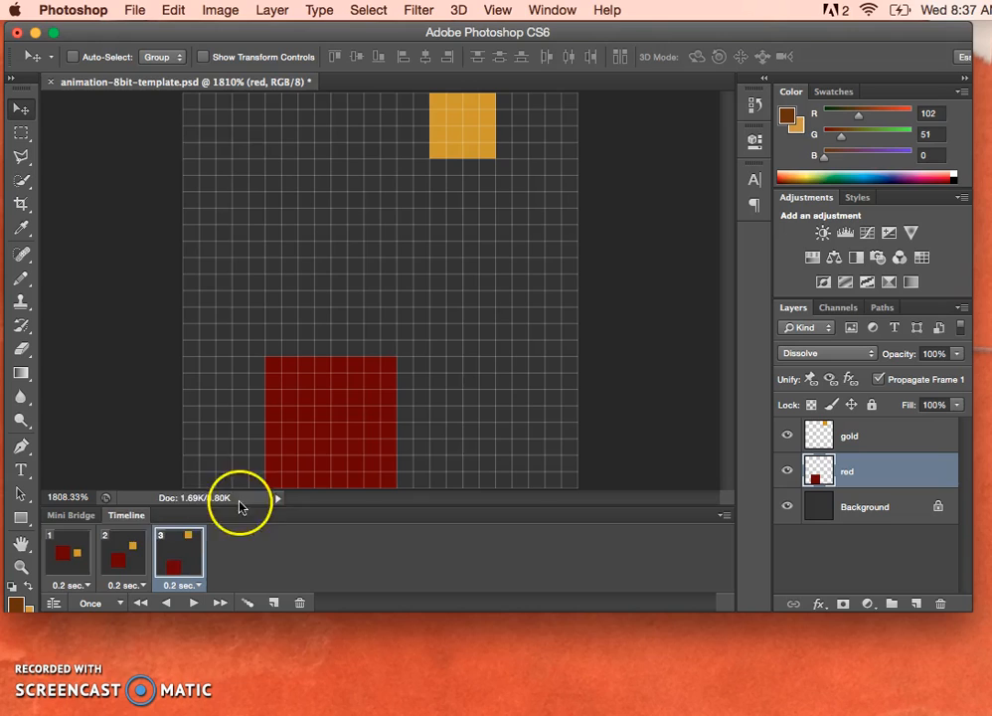
# Play the animation from frame 1 and turn off the view extras to hide the pixel grid
pyautogui.click(80, 563)
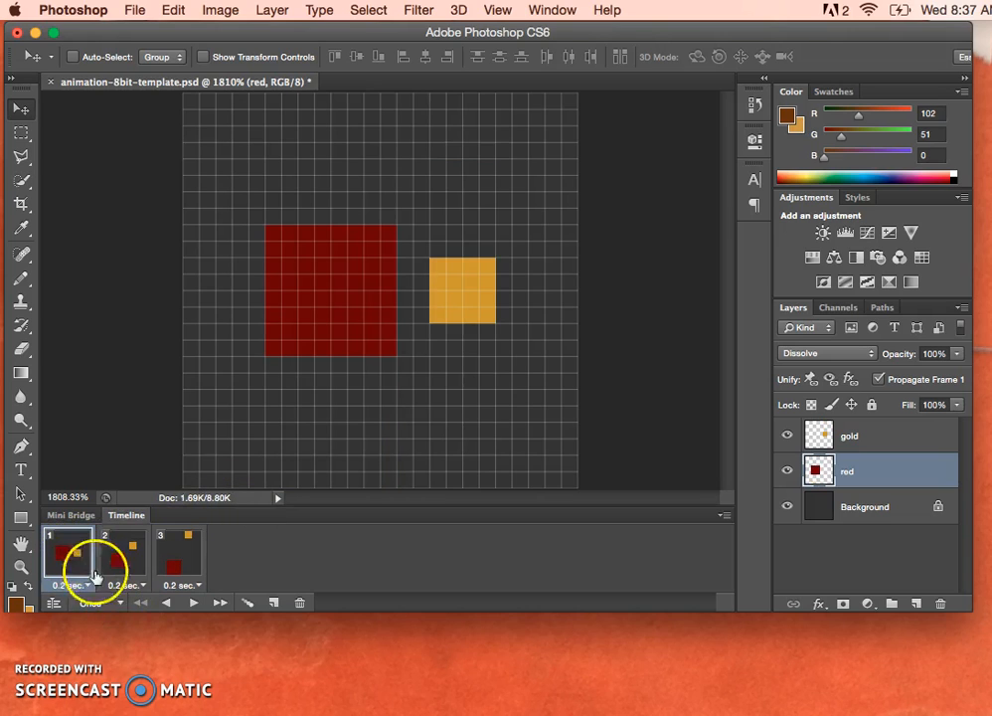
pyautogui.click(193, 603)
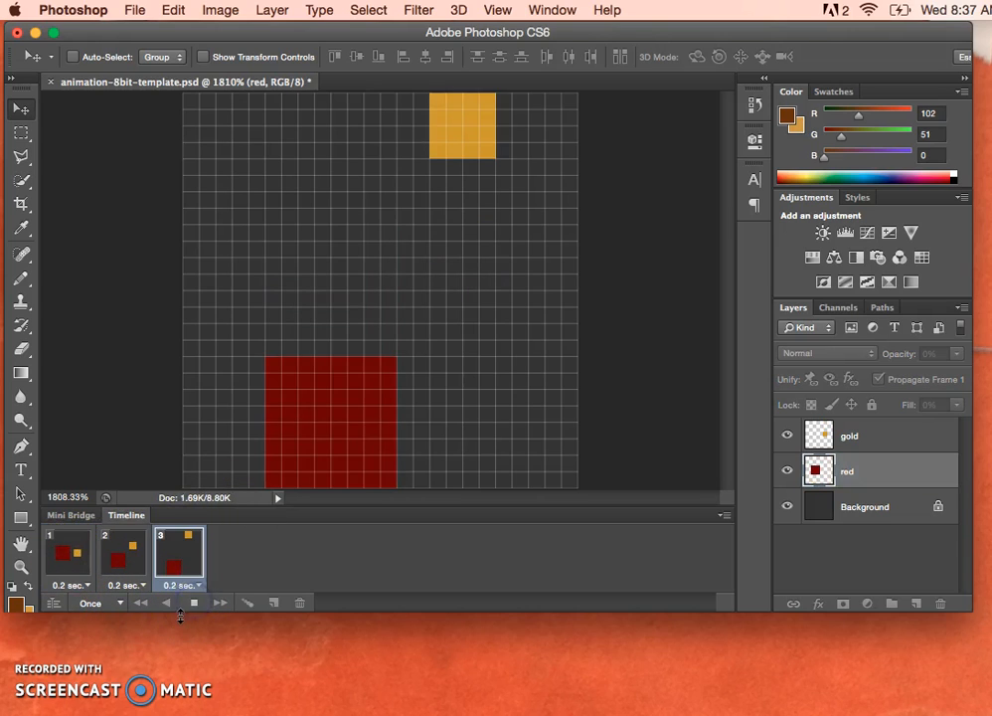
pyautogui.click(497, 10)
pyautogui.click(546, 308)
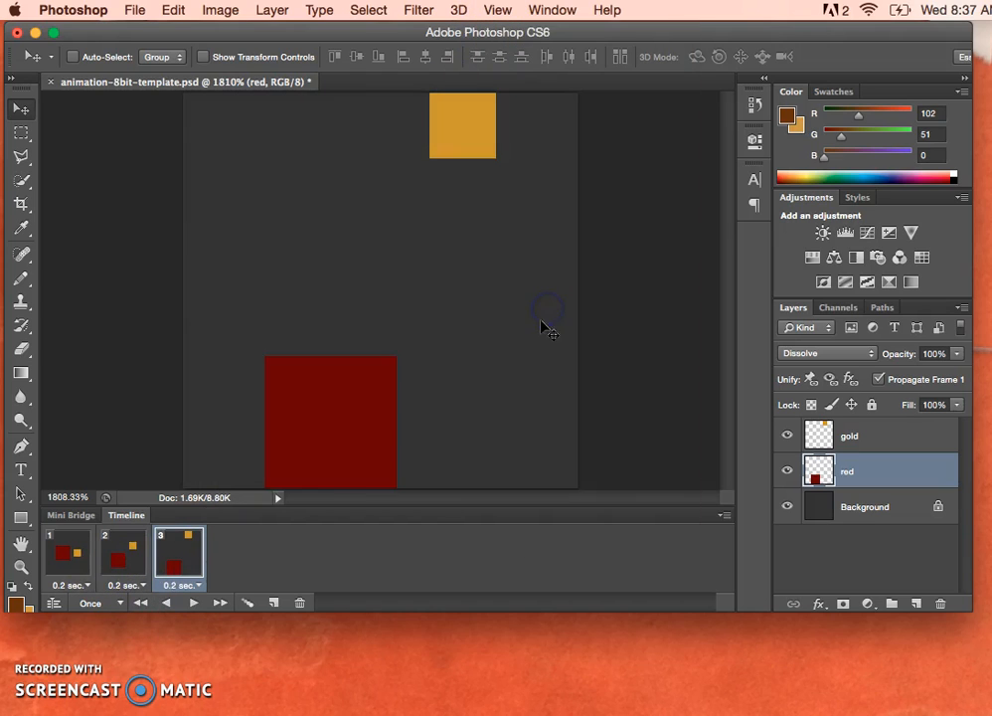
# Play the animation from frame 1 and step through its three frames to check the movement
pyautogui.click(67, 556)
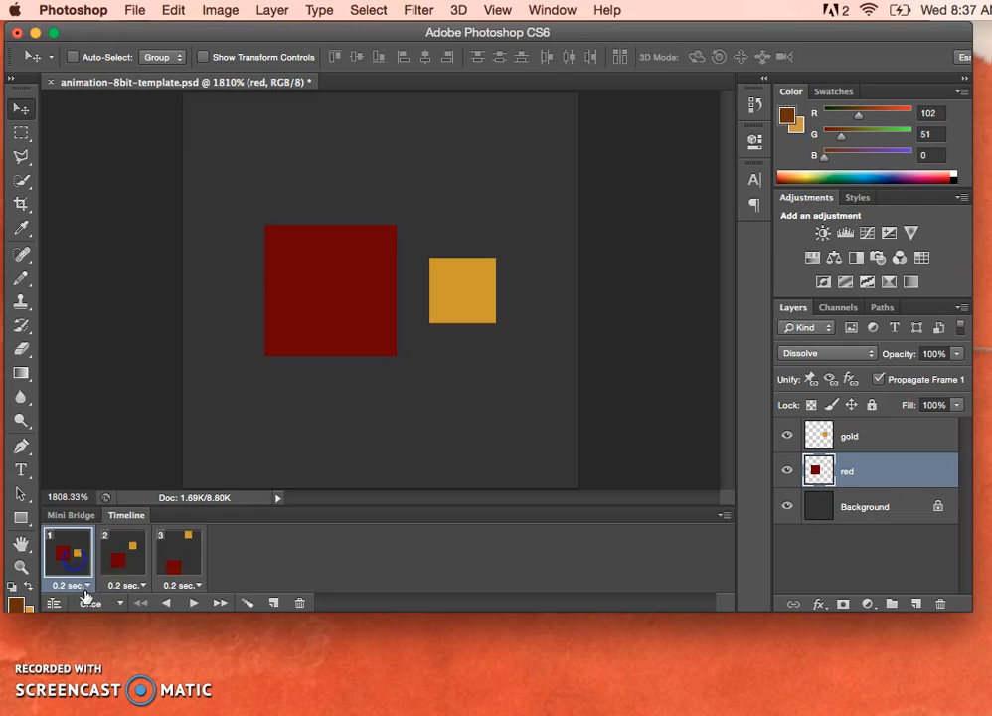
pyautogui.click(193, 603)
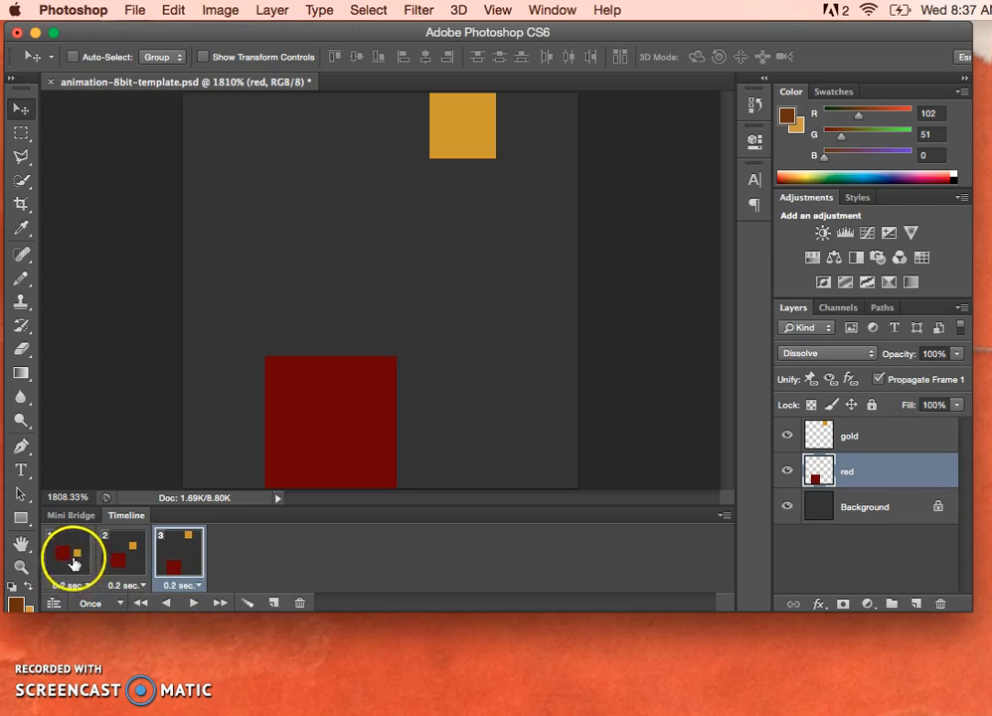
pyautogui.click(70, 553)
pyautogui.click(120, 564)
pyautogui.click(175, 563)
pyautogui.click(79, 559)
pyautogui.click(123, 562)
pyautogui.click(179, 562)
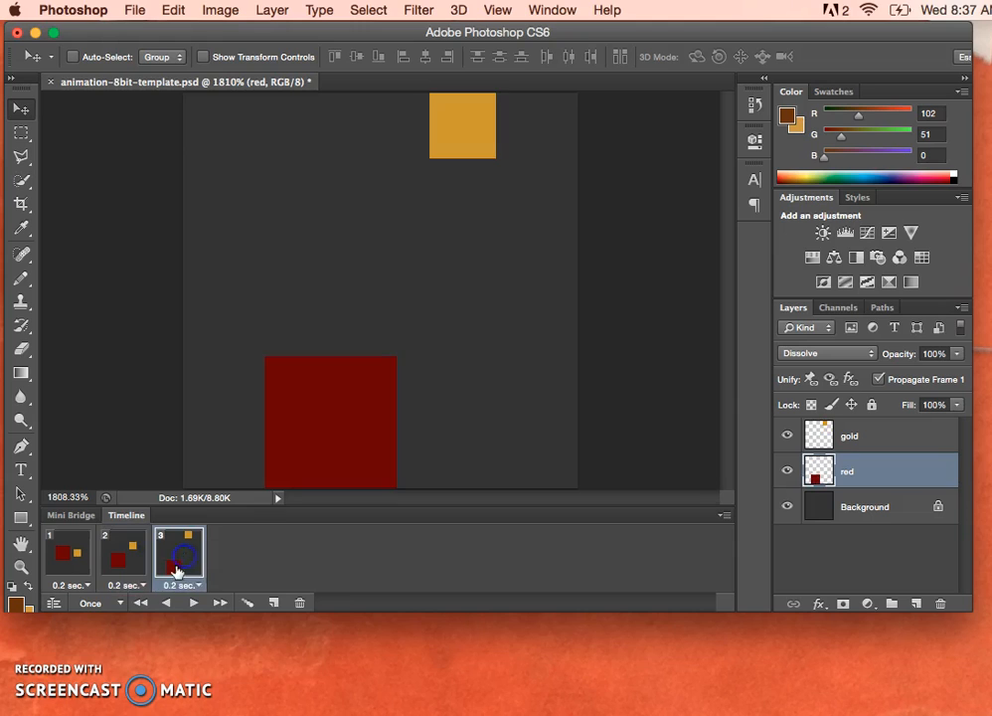
# Tween frames 2 and 3 with 5 added frames, using all layers and the position, opacity and effects parameters
pyautogui.click(131, 560)
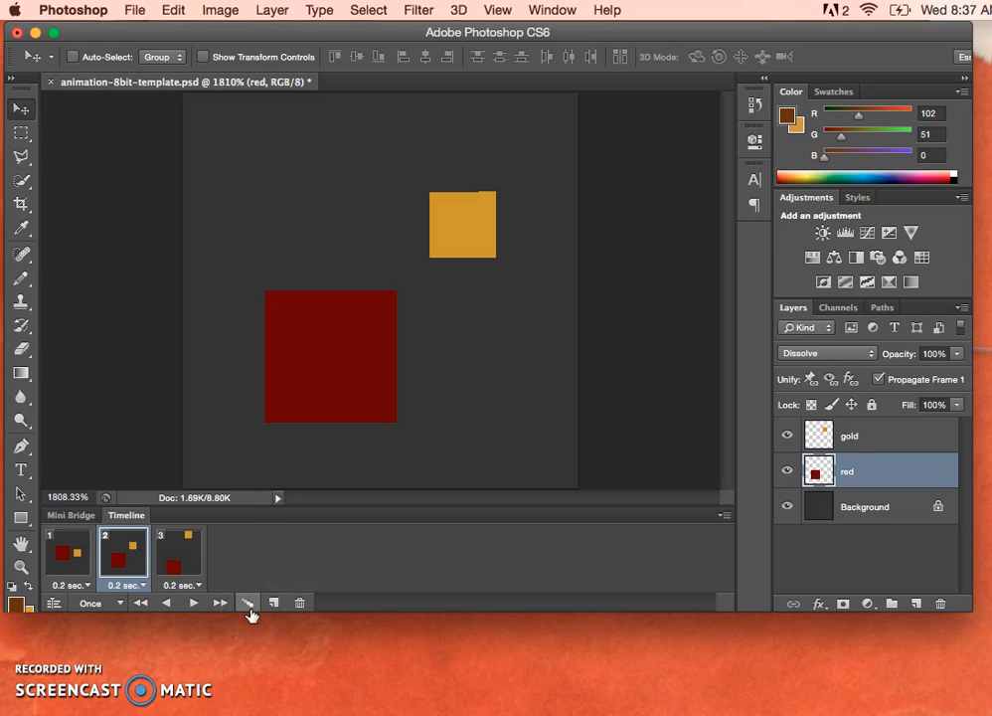
pyautogui.click(183, 555)
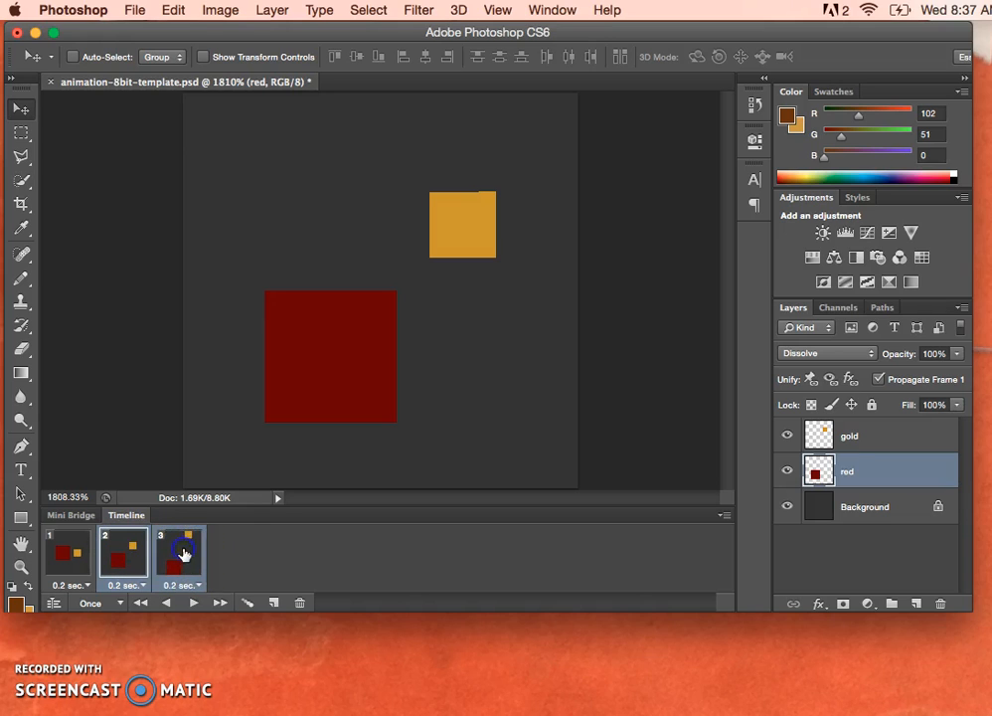
pyautogui.click(249, 603)
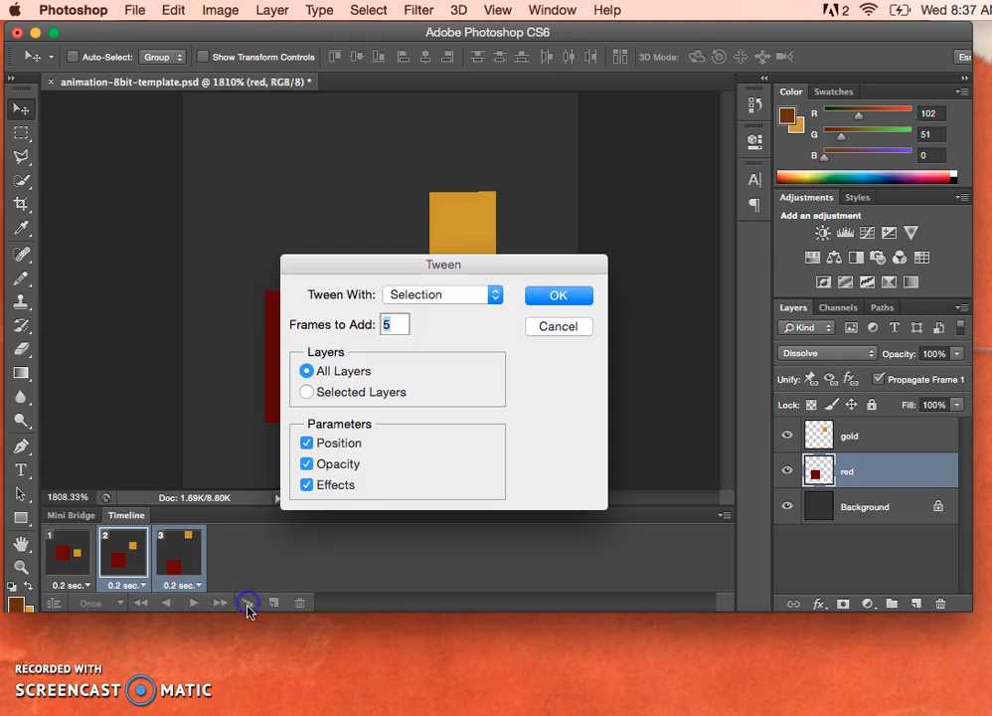
pyautogui.moveTo(502, 274); pyautogui.dragTo(544, 320)
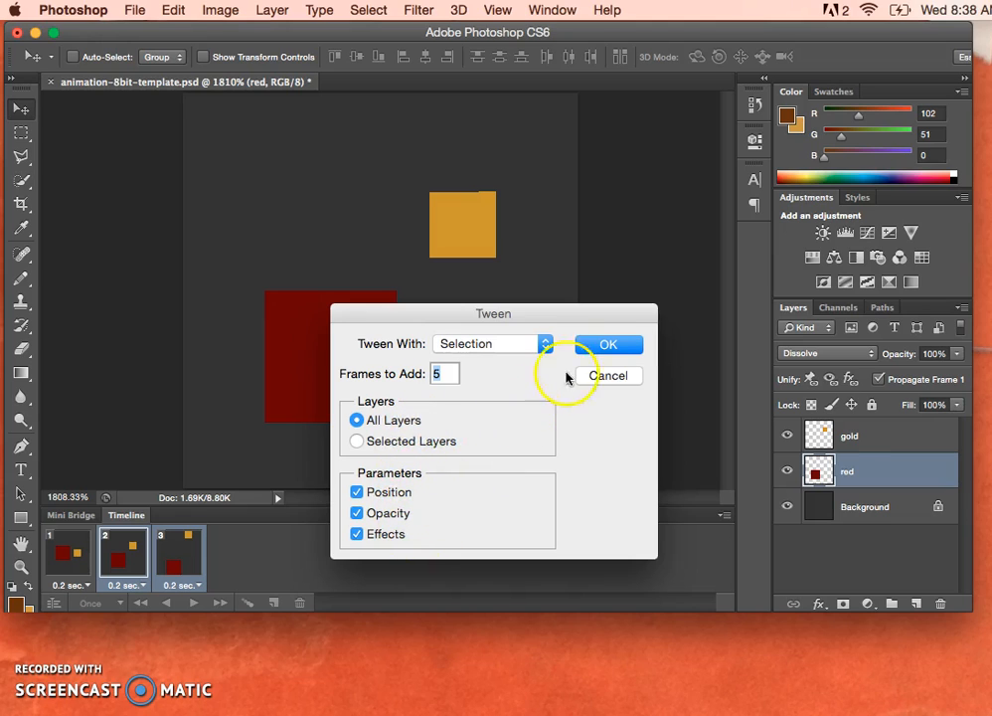
pyautogui.click(596, 348)
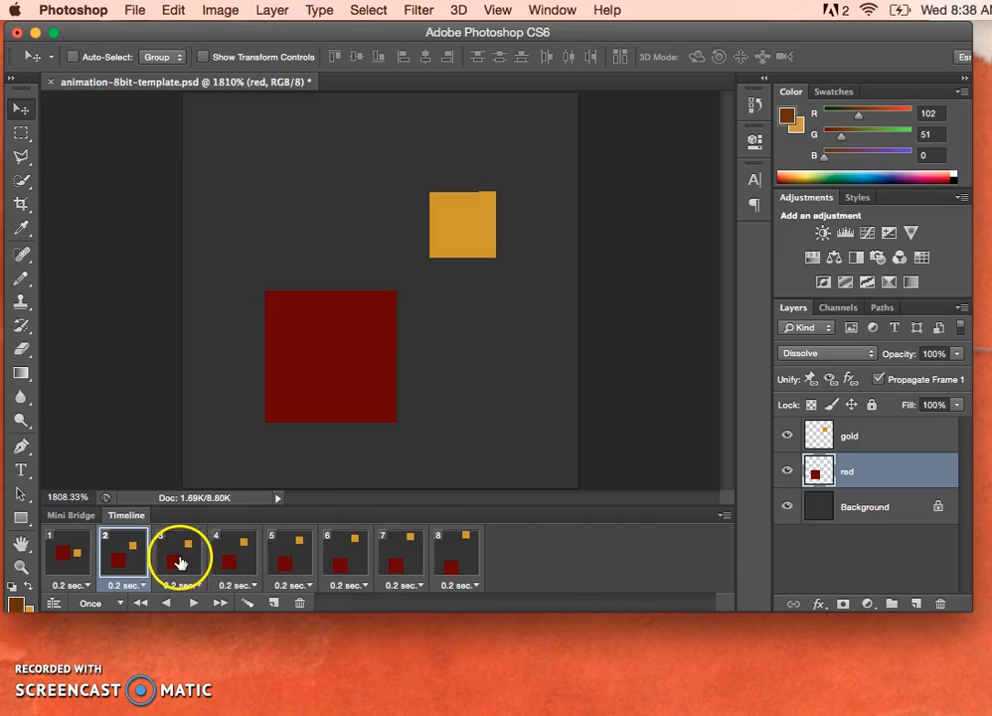
# Play the tweened animation, then replay it from frame 1
pyautogui.click(194, 602)
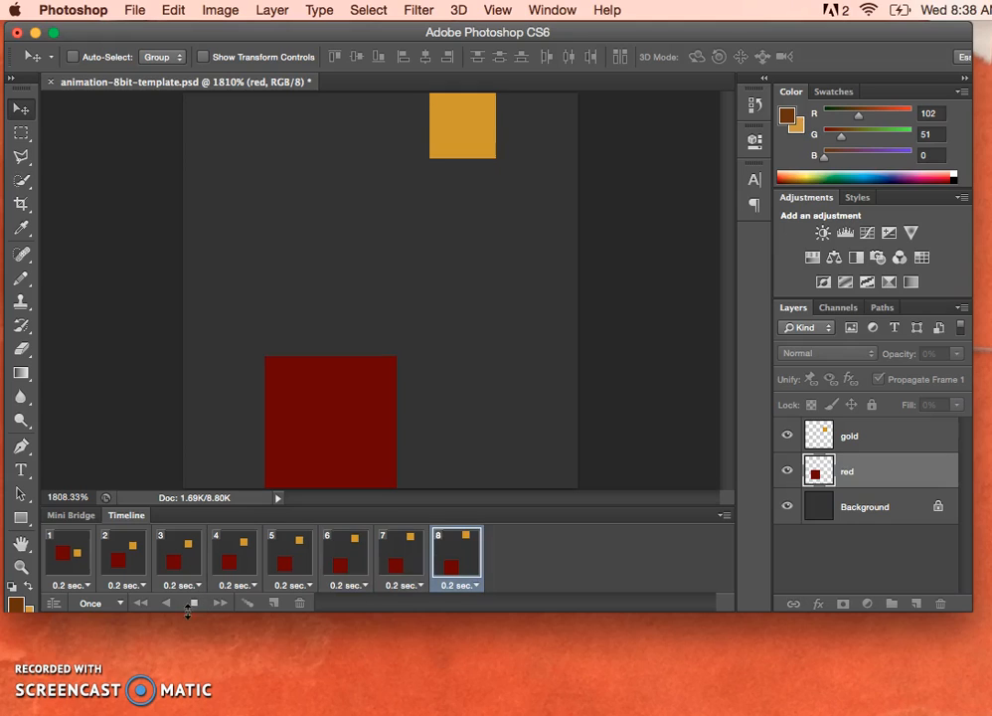
pyautogui.click(73, 550)
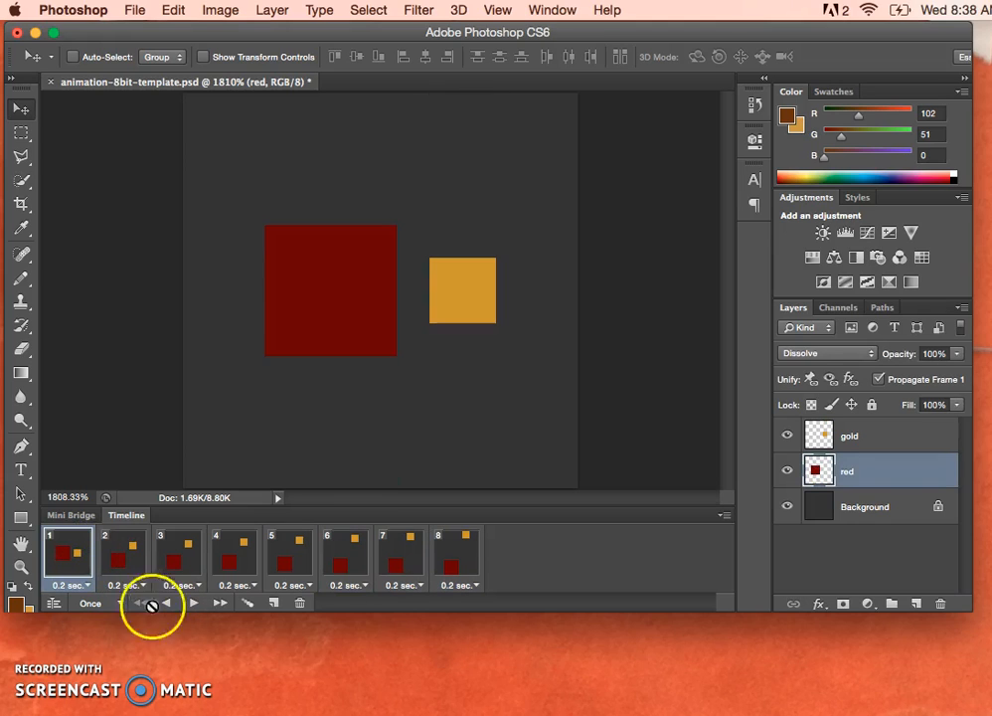
pyautogui.click(192, 604)
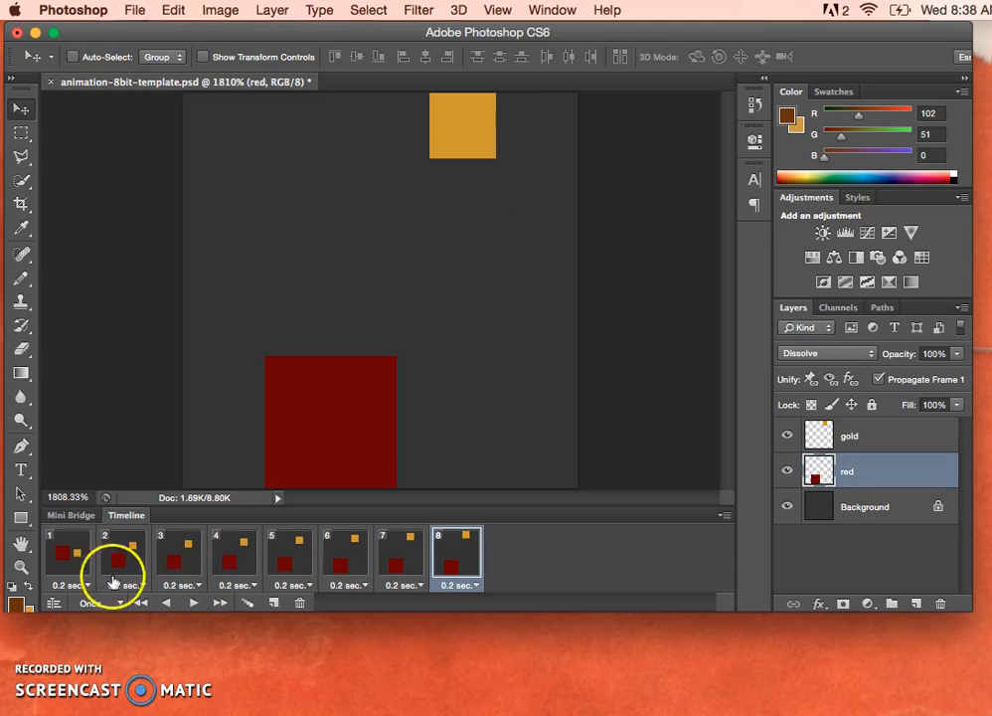
# Step through frames 1 to 8 in order to examine how the squares move between them
pyautogui.click(78, 556)
pyautogui.click(122, 572)
pyautogui.click(79, 572)
pyautogui.click(123, 570)
pyautogui.click(177, 562)
pyautogui.click(244, 559)
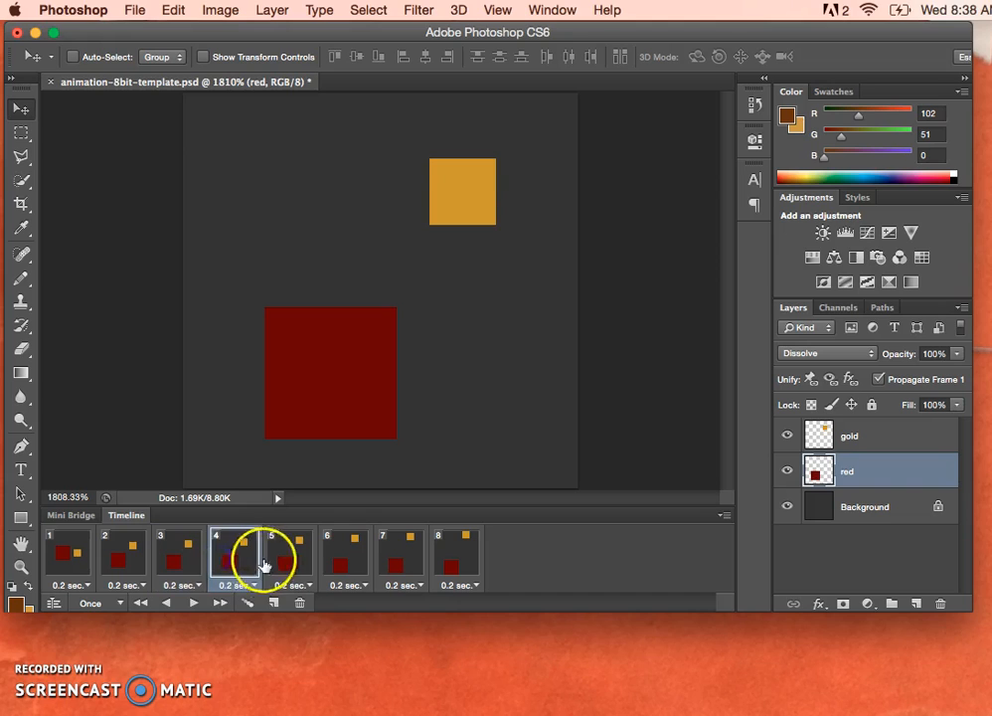
pyautogui.click(299, 561)
pyautogui.click(348, 556)
pyautogui.click(408, 562)
pyautogui.click(457, 561)
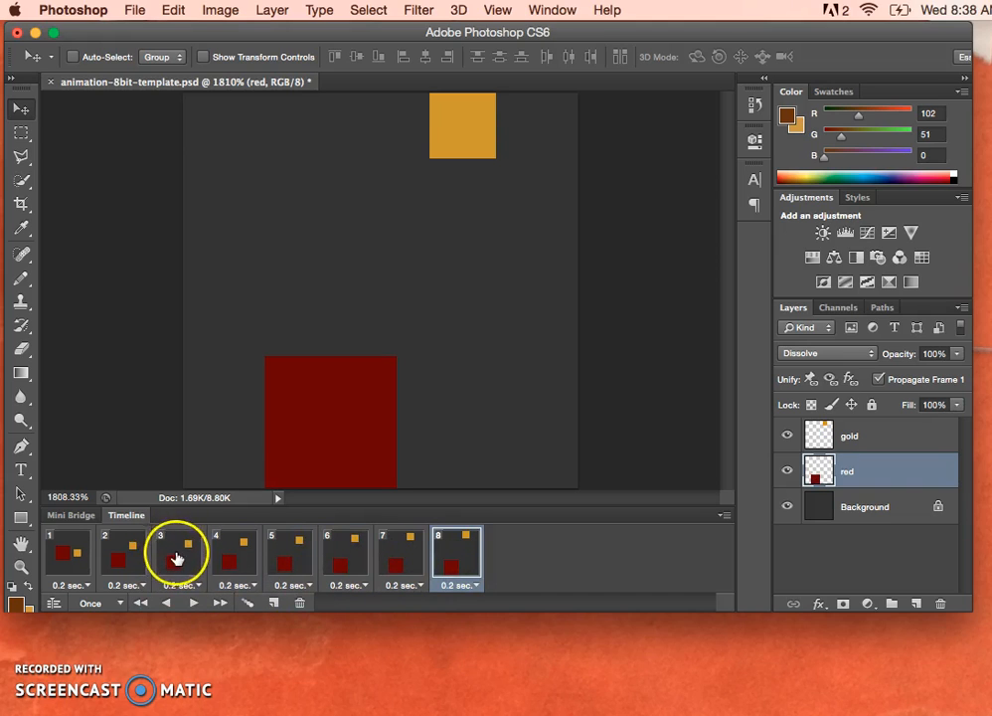
# Set frames 3 to 8 to no delay and play the animation from frame 1
pyautogui.click(450, 555)
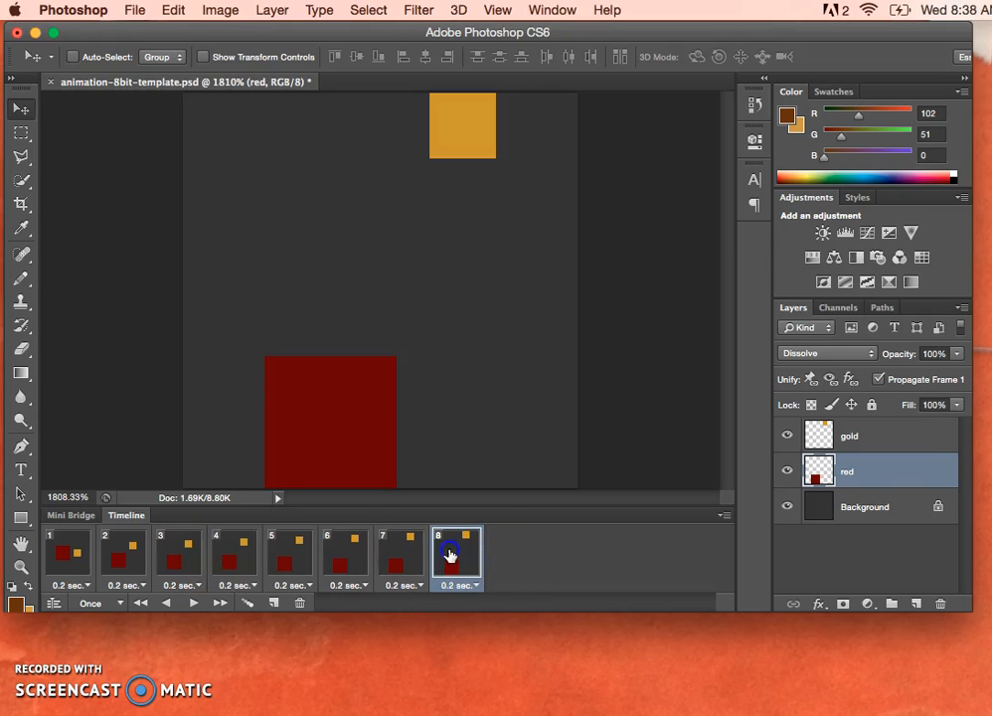
pyautogui.keyDown('shift'); pyautogui.click(176, 558); pyautogui.keyUp('shift')
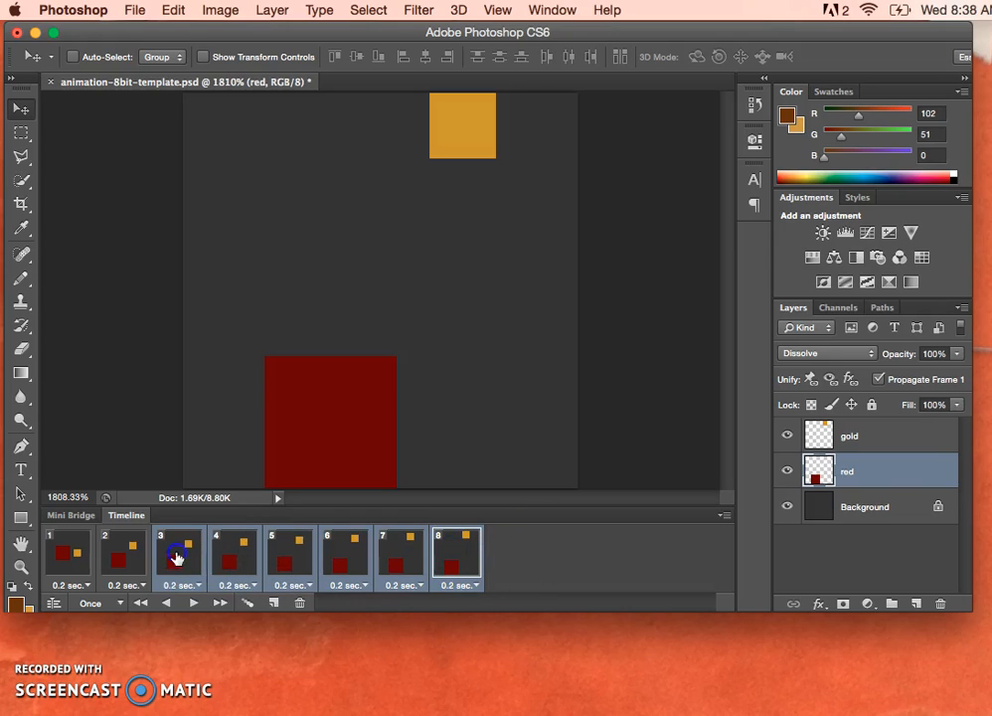
pyautogui.click(189, 584)
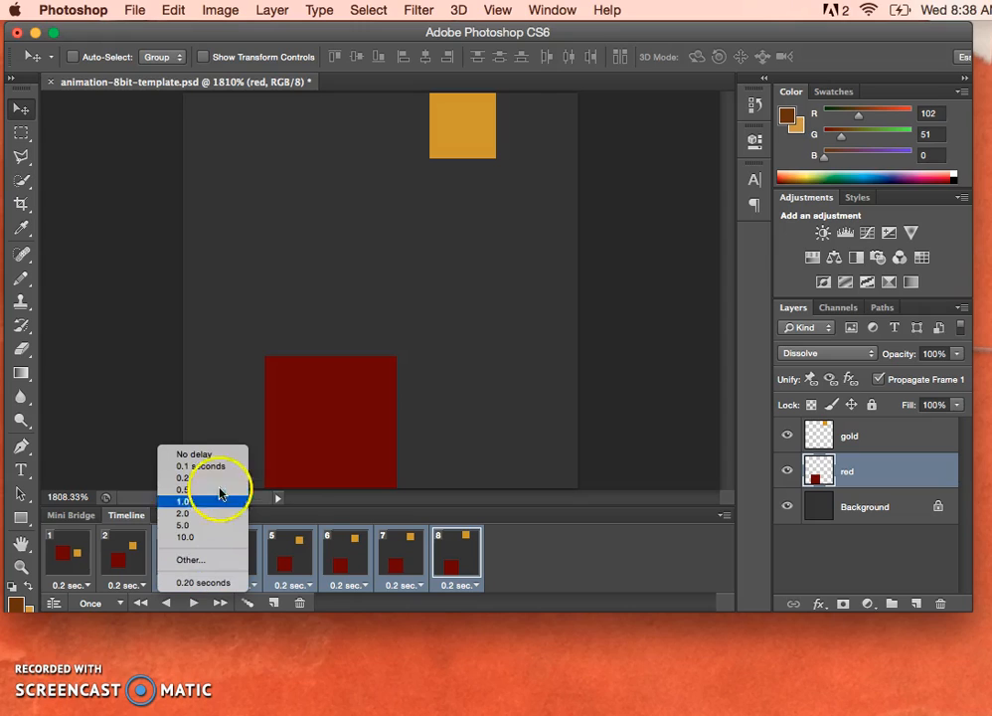
pyautogui.click(221, 457)
pyautogui.click(72, 547)
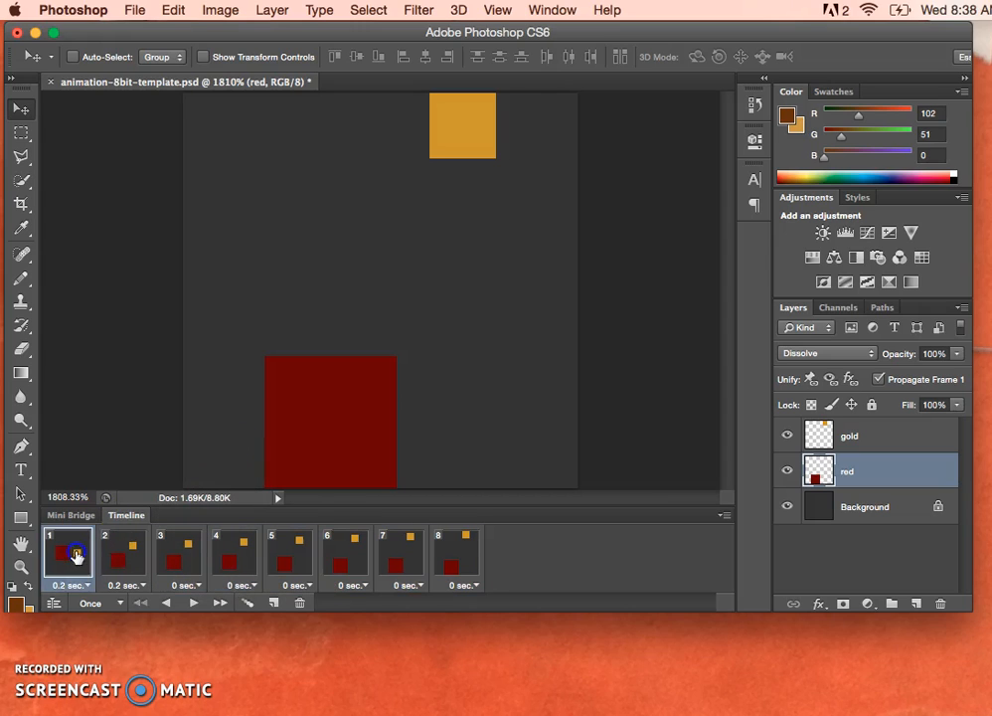
pyautogui.click(193, 602)
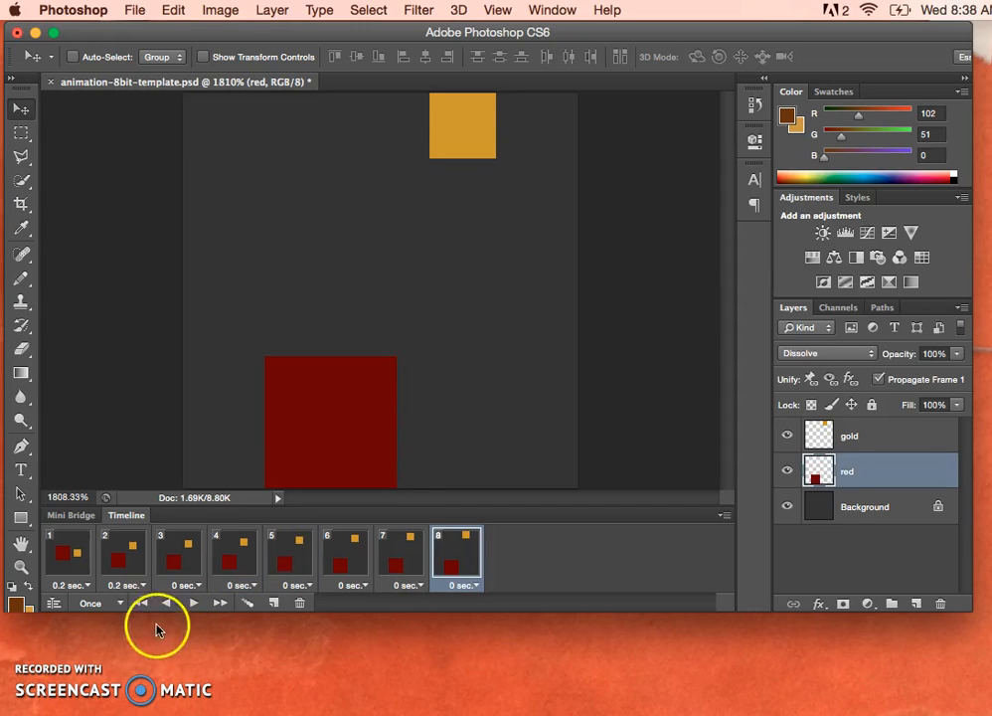
# Delete the first frame of the animation and play the remaining frames twice
pyautogui.click(77, 559)
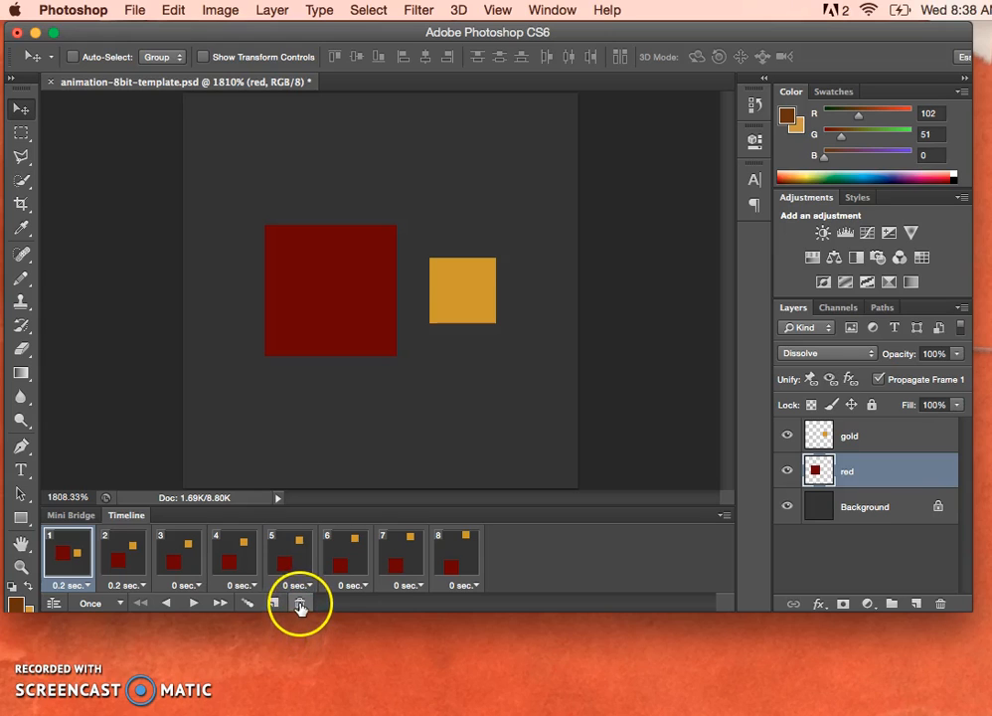
pyautogui.click(299, 604)
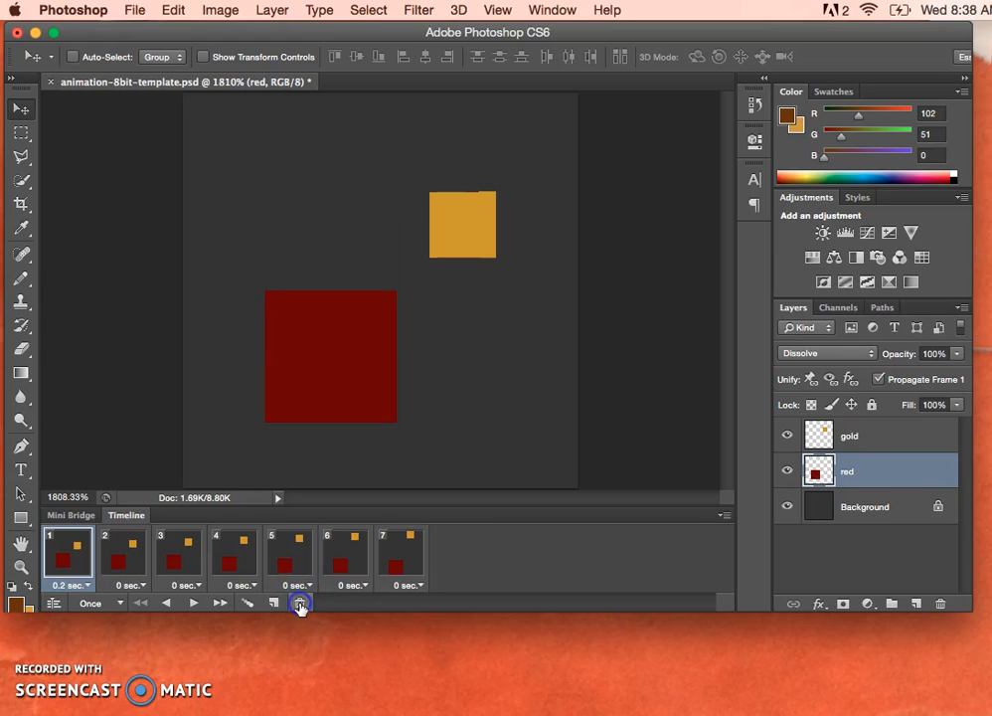
pyautogui.click(194, 604)
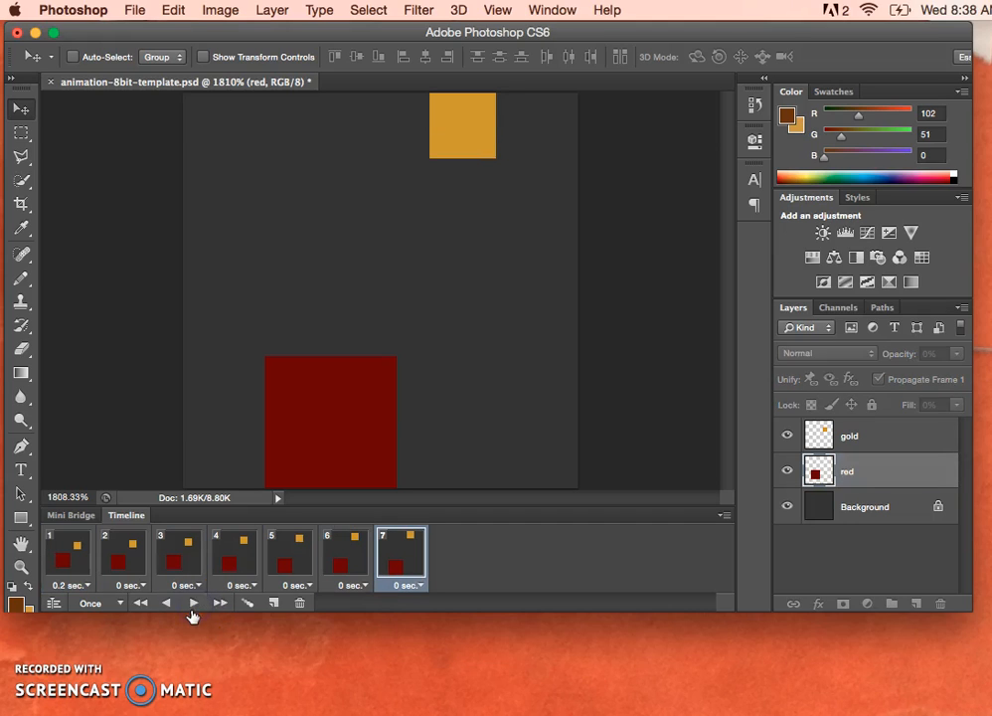
pyautogui.click(194, 603)
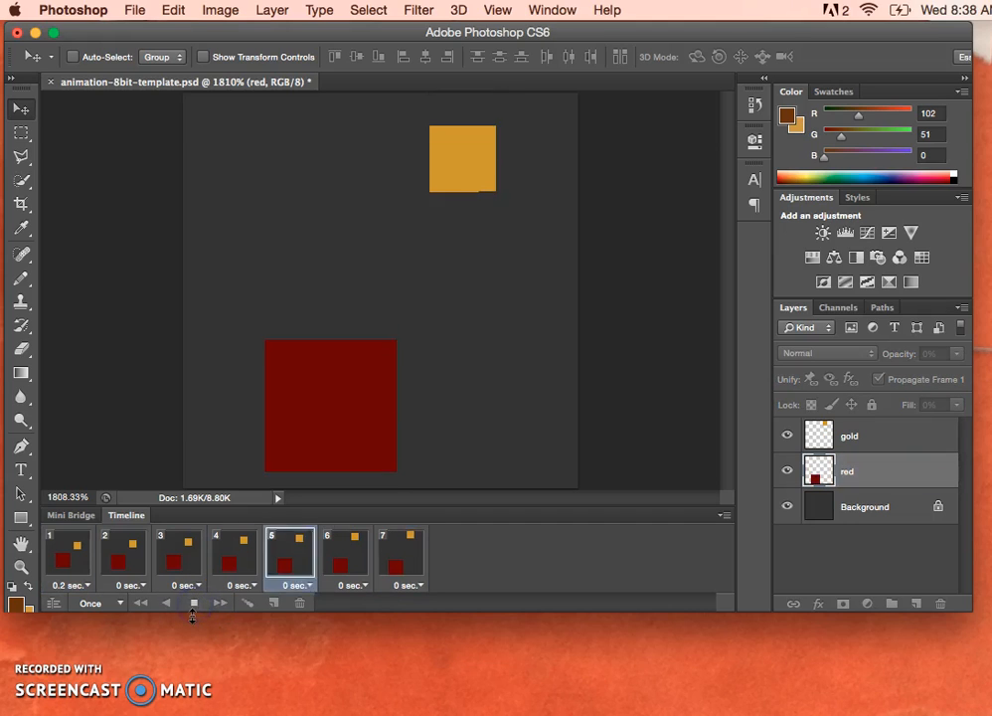
# Set the animation to loop forever, play it, and return to frame 1
pyautogui.click(111, 603)
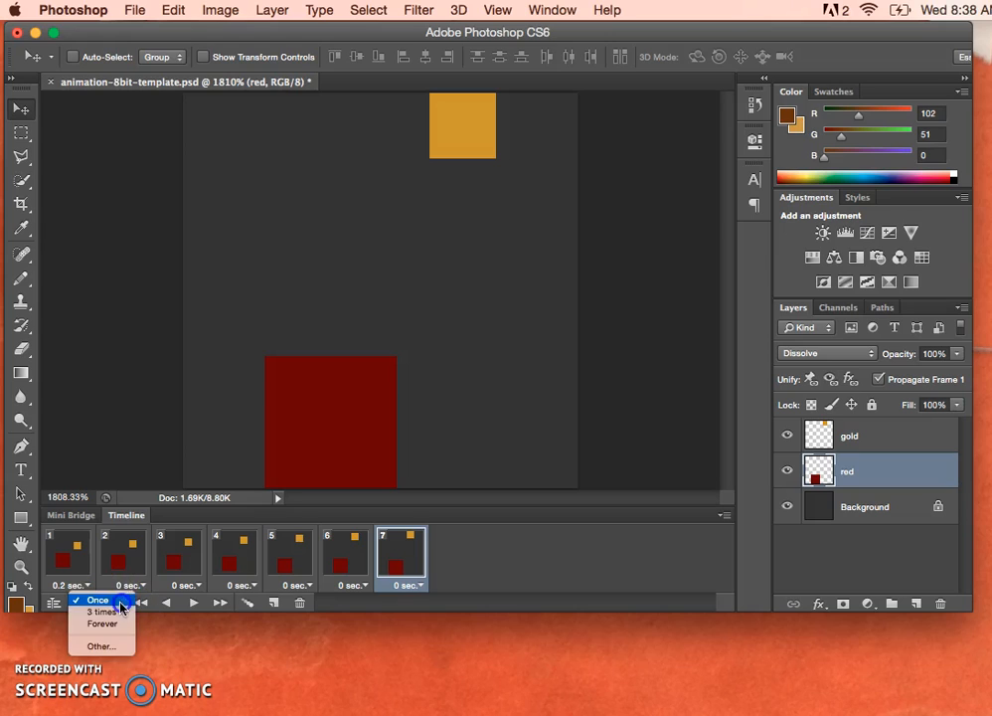
pyautogui.click(117, 624)
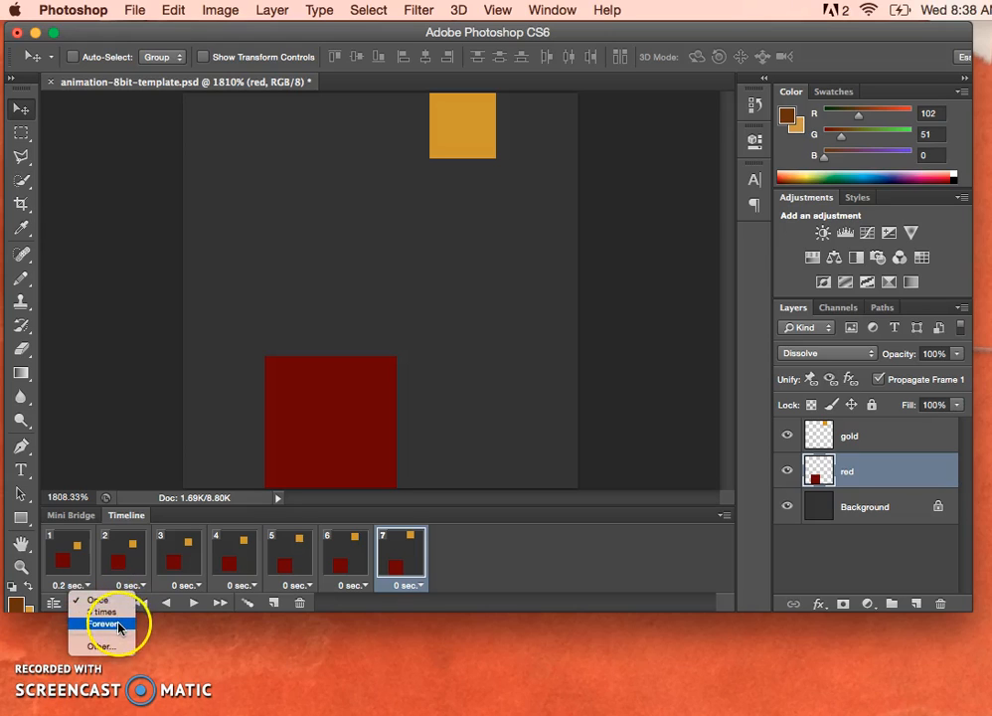
pyautogui.click(192, 603)
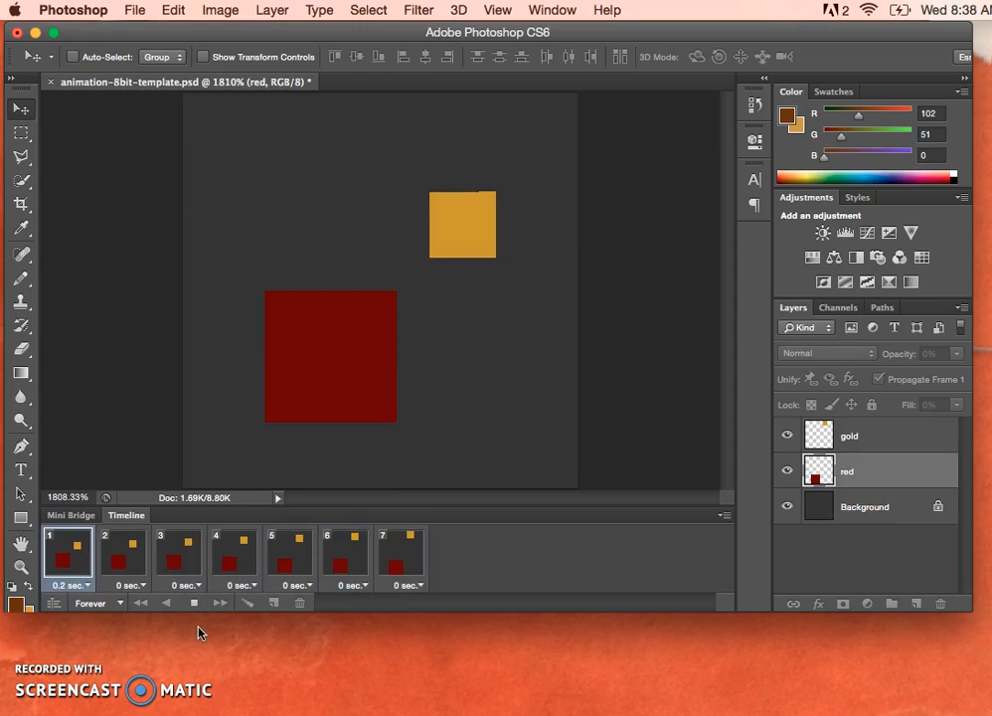
pyautogui.click(84, 560)
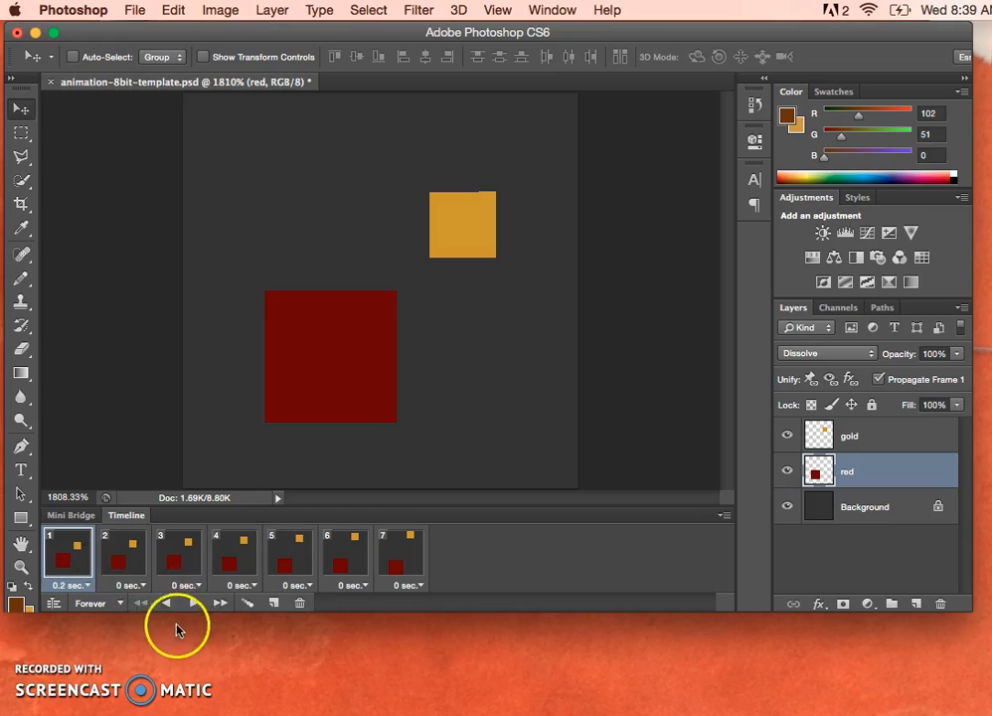